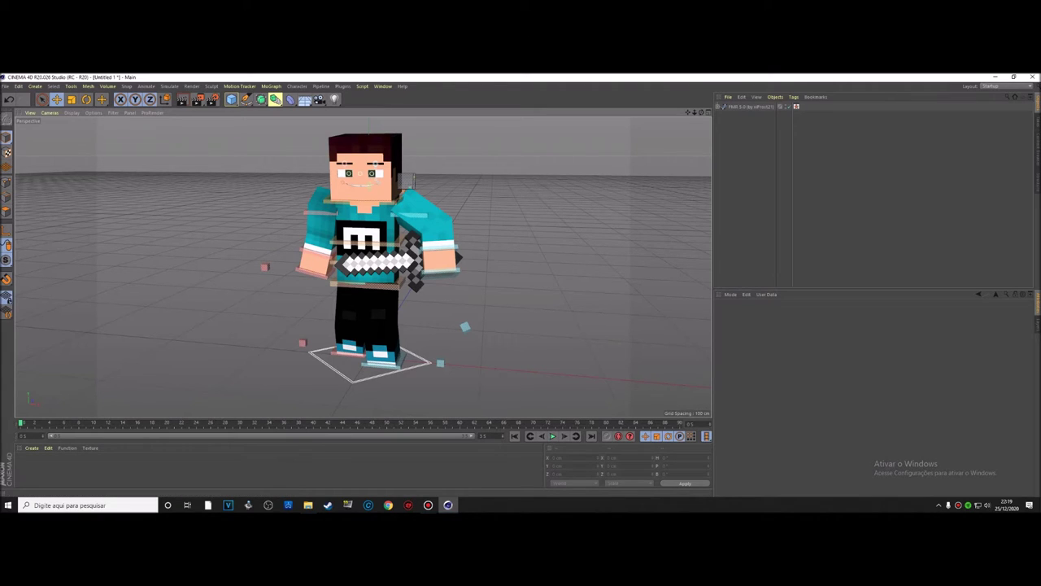
Bring the browser forward and scroll down through the channel's uploaded videos, then back to the top.
click(388, 504)
scroll(566, 326, down, 3)
scroll(565, 326, down, 3)
scroll(521, 325, down, 1)
scroll(521, 325, down, 1)
scroll(520, 326, down, 1)
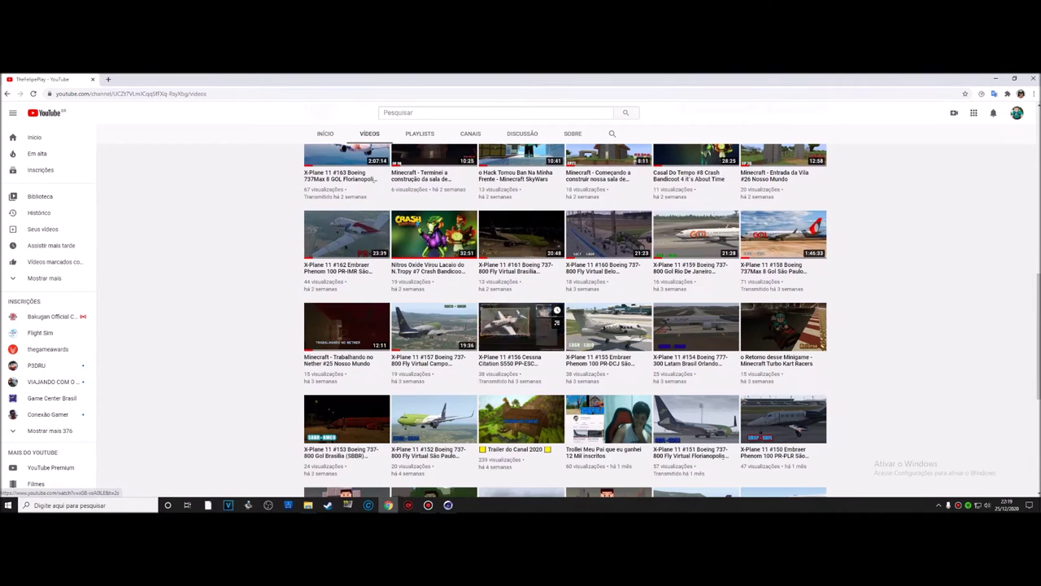
scroll(521, 326, down, 1)
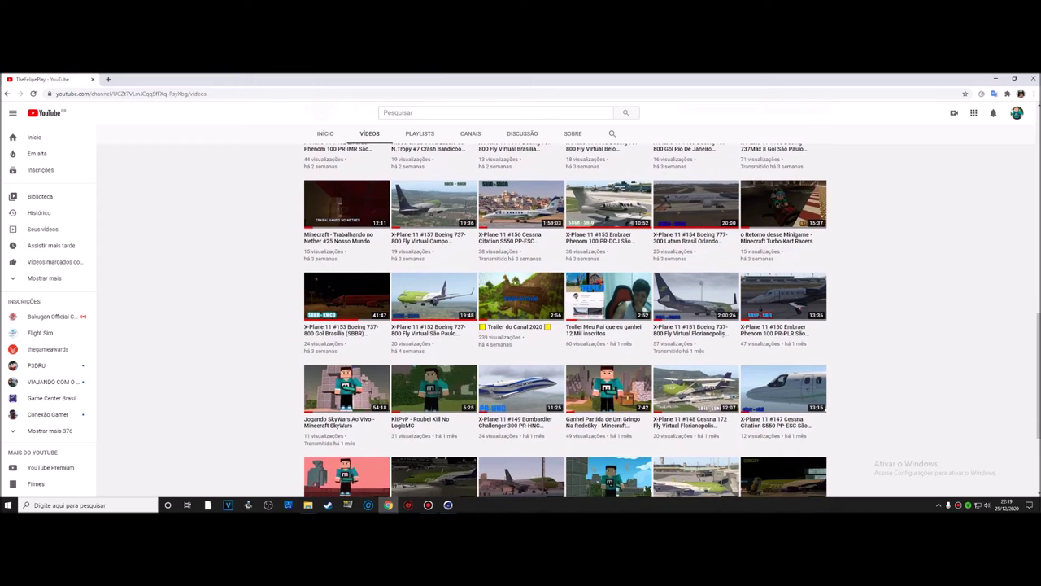
scroll(565, 325, down, 1)
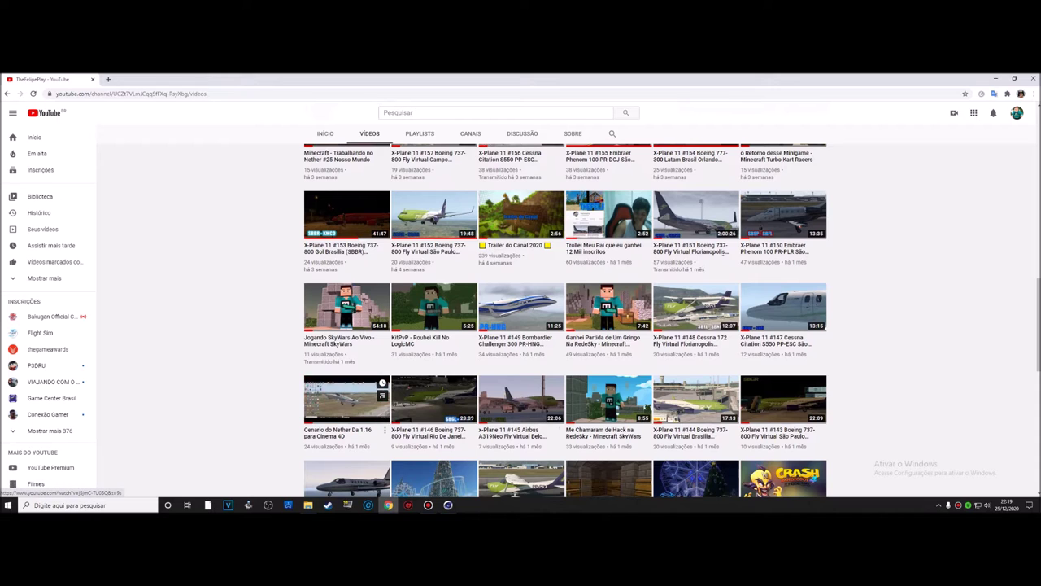
scroll(350, 398, up, 2)
scroll(390, 423, up, 3)
scroll(440, 431, up, 1)
scroll(440, 431, up, 2)
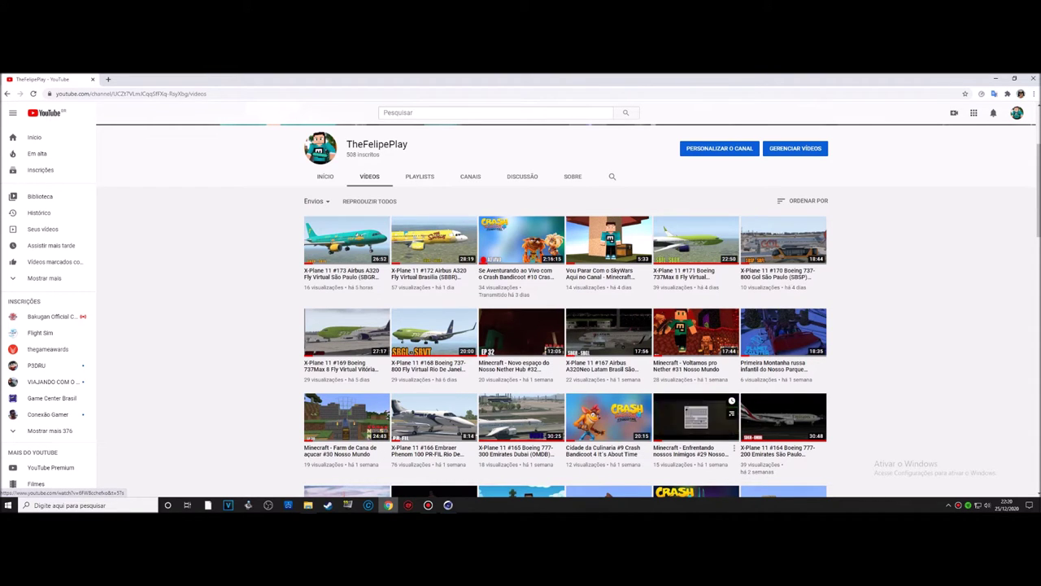
Scroll through the Videos list once more, then return to the Cinema 4D character scene.
scroll(695, 417, down, 3)
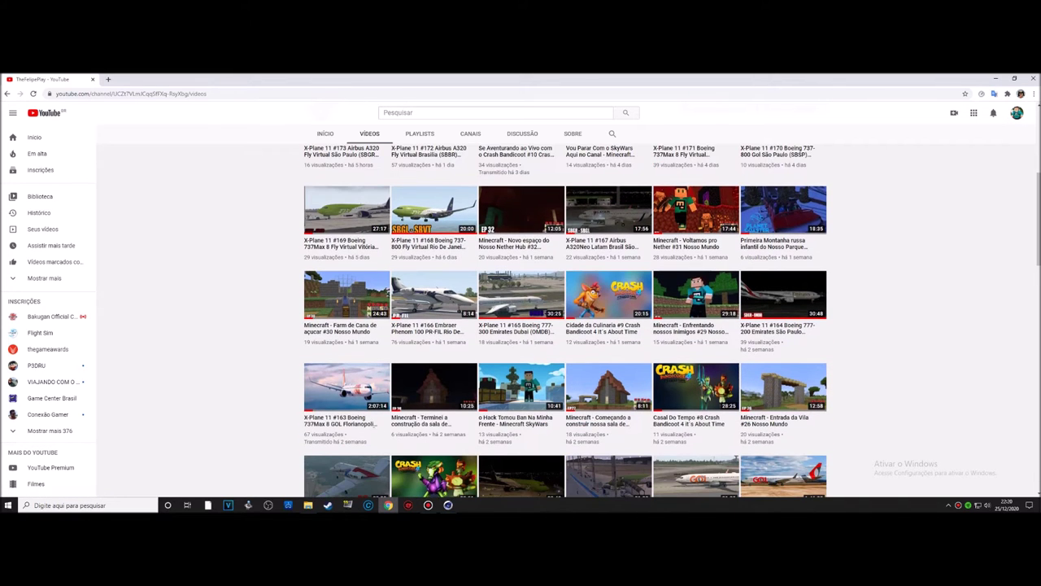
scroll(565, 321, up, 1)
scroll(566, 321, up, 3)
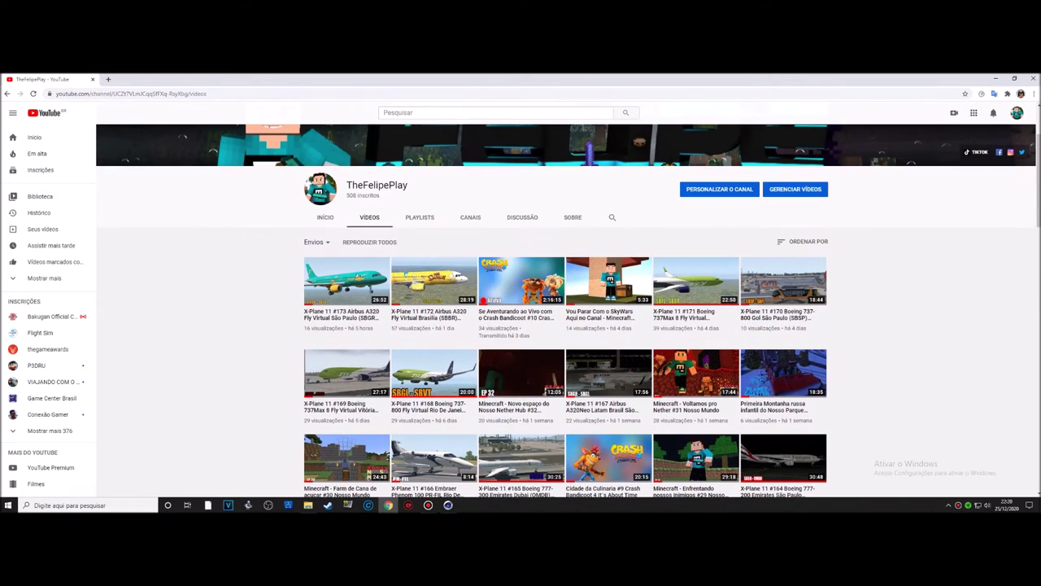
scroll(566, 326, down, 2)
scroll(565, 325, down, 2)
scroll(565, 325, down, 2)
scroll(566, 325, down, 2)
scroll(565, 326, down, 3)
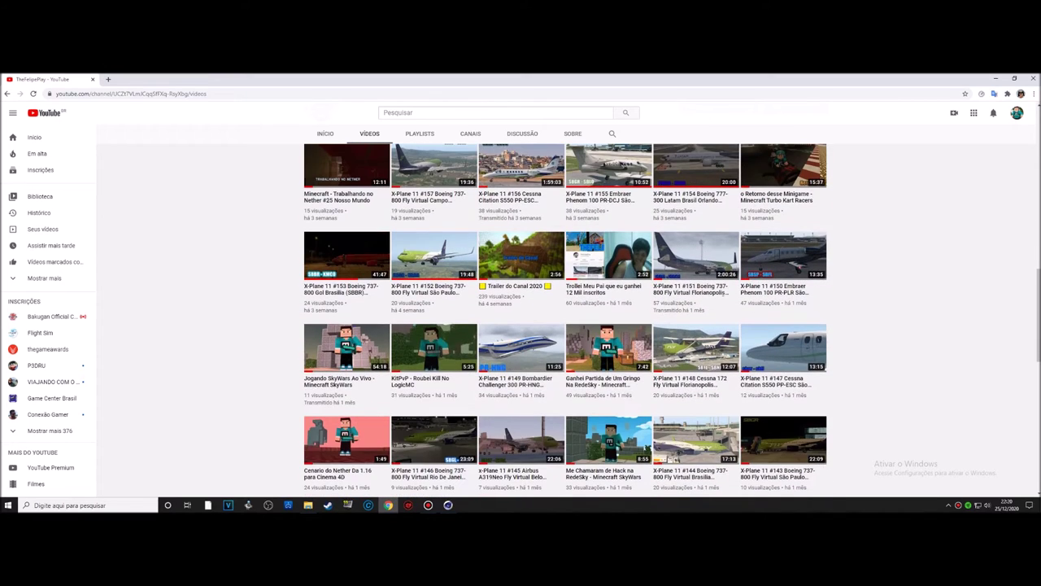
scroll(565, 326, down, 3)
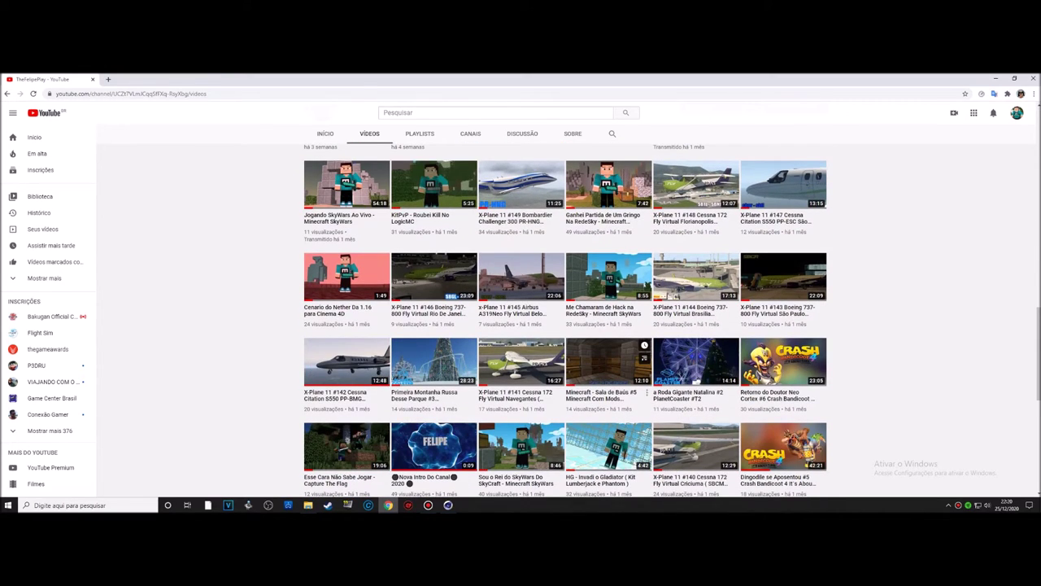
scroll(565, 326, down, 1)
scroll(813, 325, down, 3)
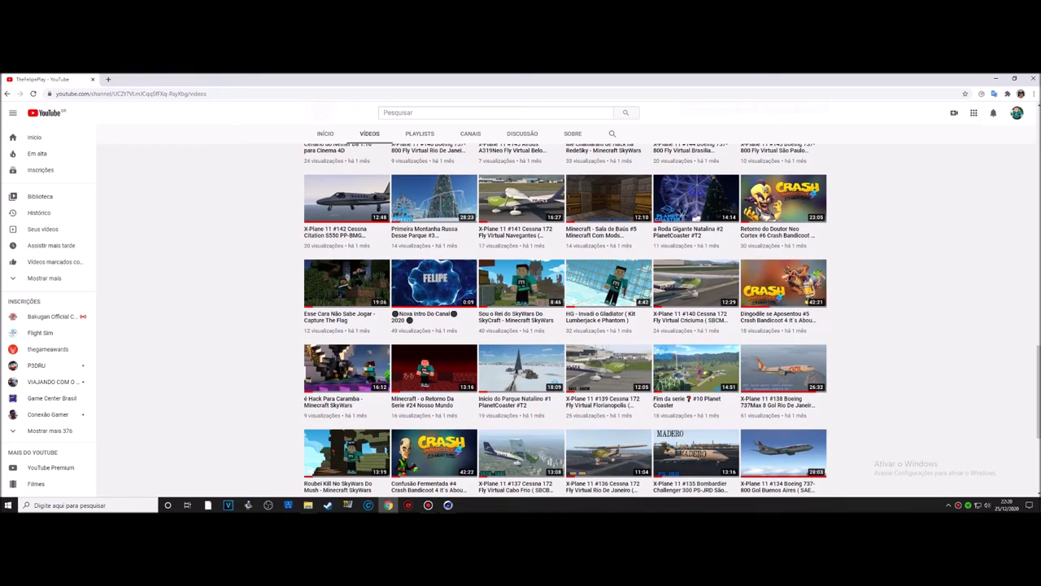
scroll(567, 321, down, 1)
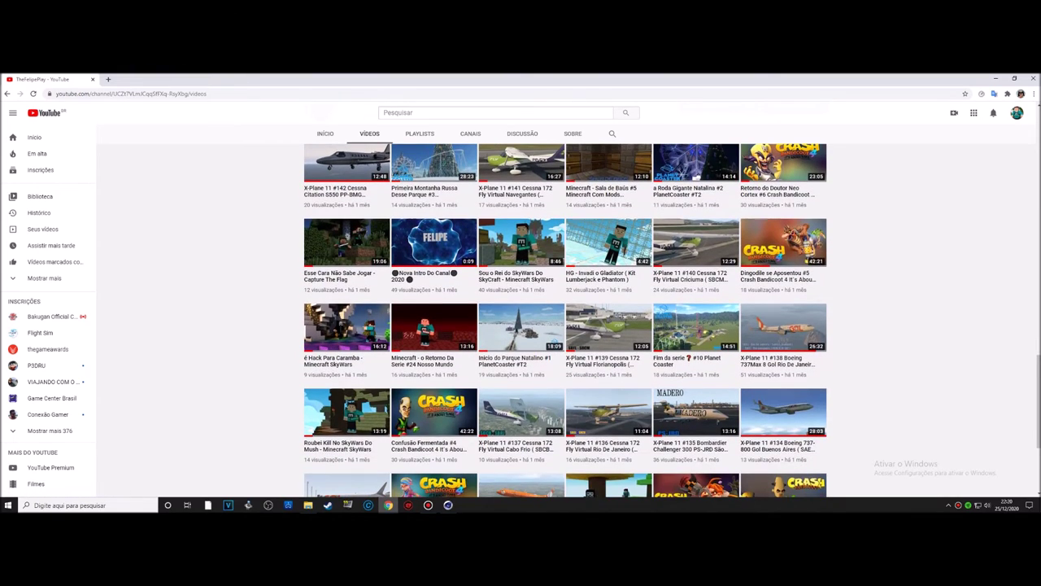
scroll(566, 320, up, 3)
scroll(566, 320, up, 3)
scroll(566, 321, up, 3)
scroll(566, 320, up, 1)
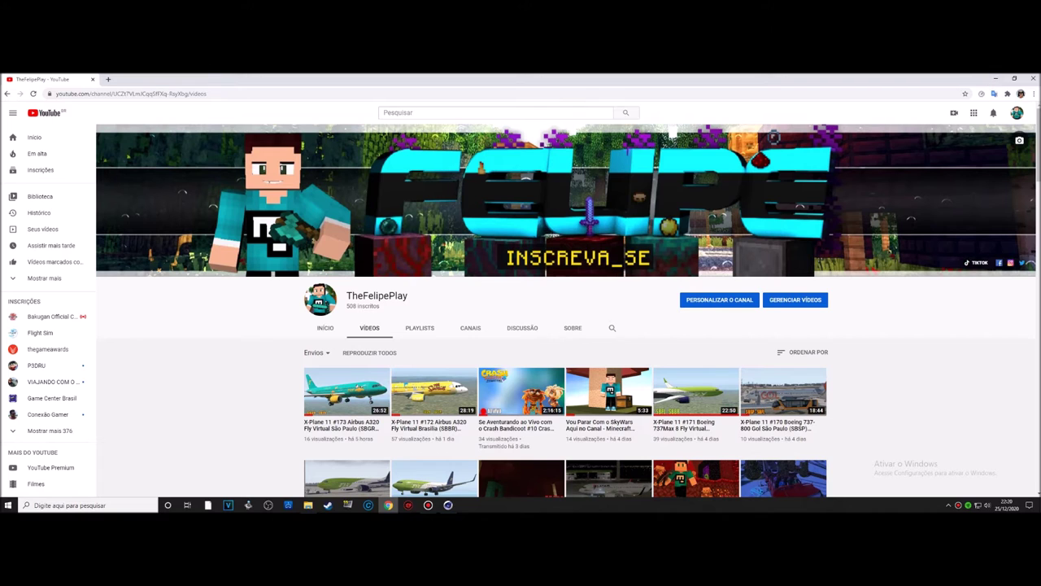
click(996, 78)
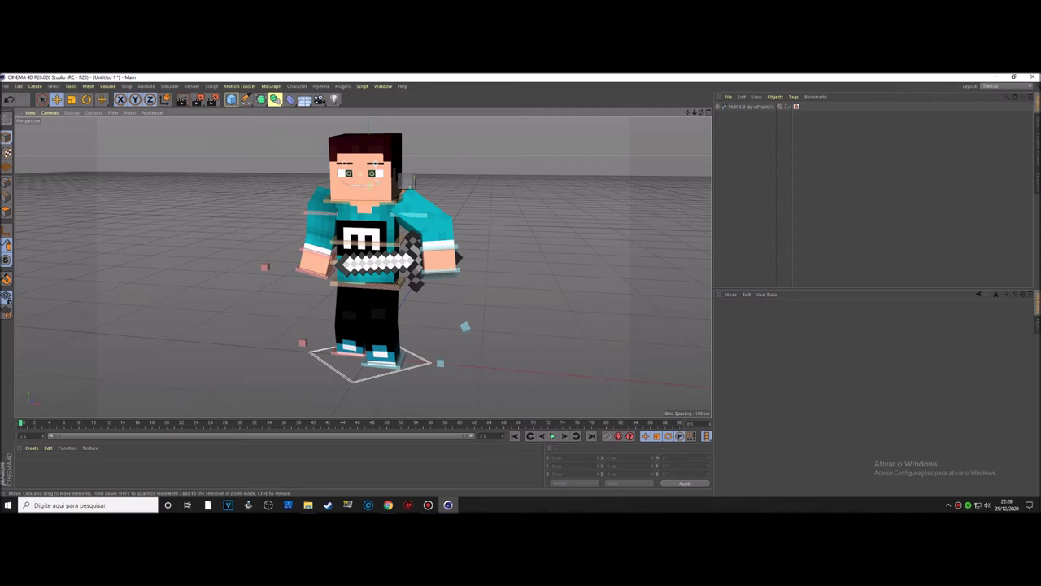
Select the Sword object in the viewport and switch to Polygons mode.
scroll(366, 261, up, 1)
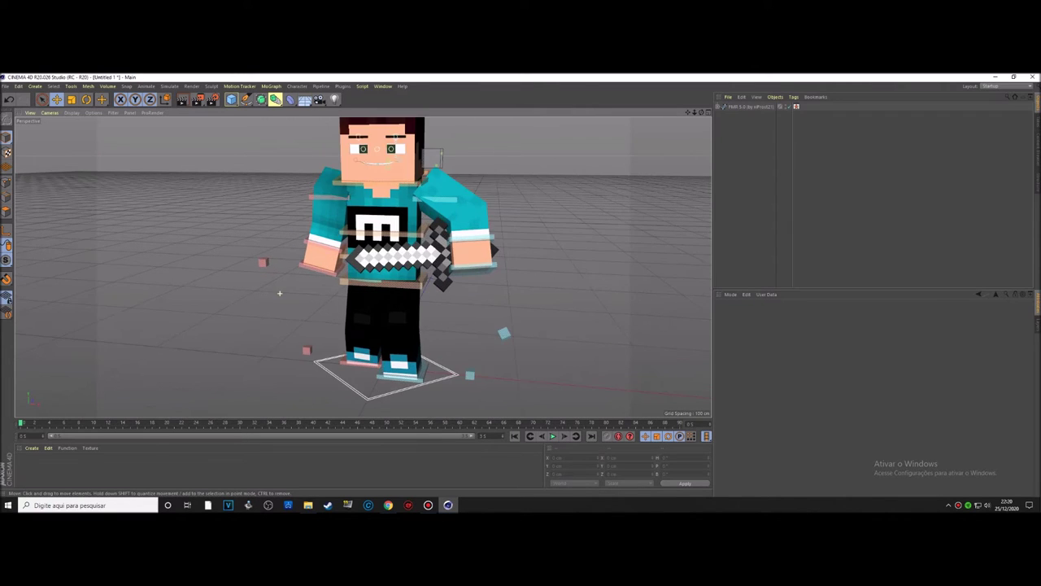
scroll(366, 261, up, 2)
scroll(366, 260, up, 3)
scroll(366, 261, down, 3)
click(488, 244)
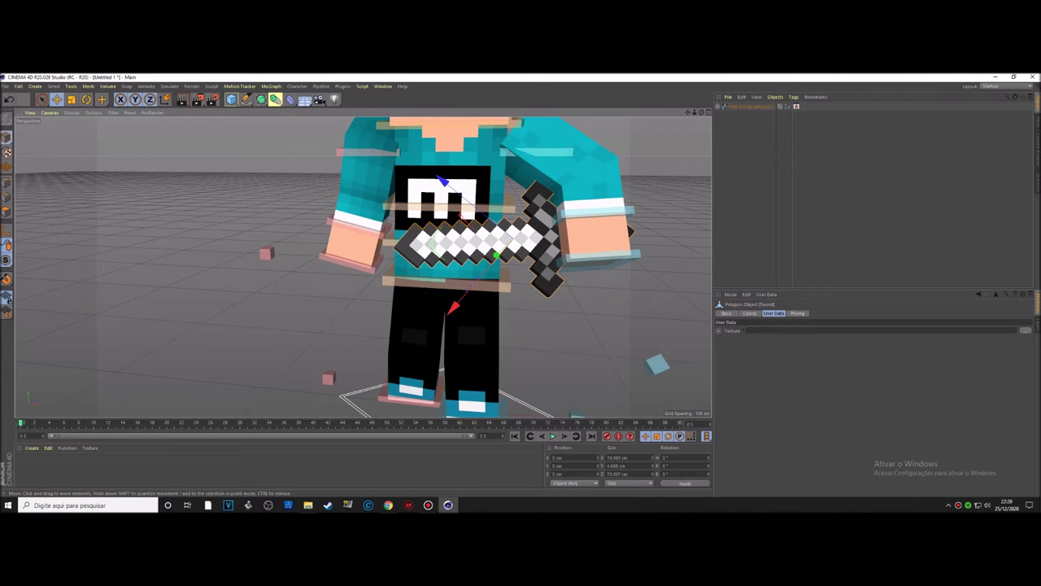
click(606, 257)
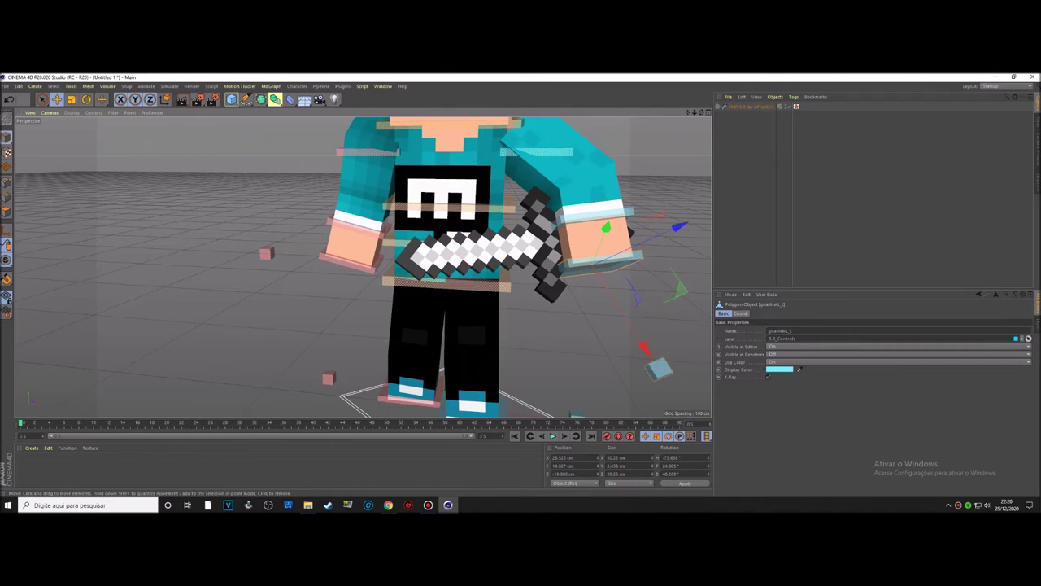
click(531, 221)
scroll(531, 220, down, 1)
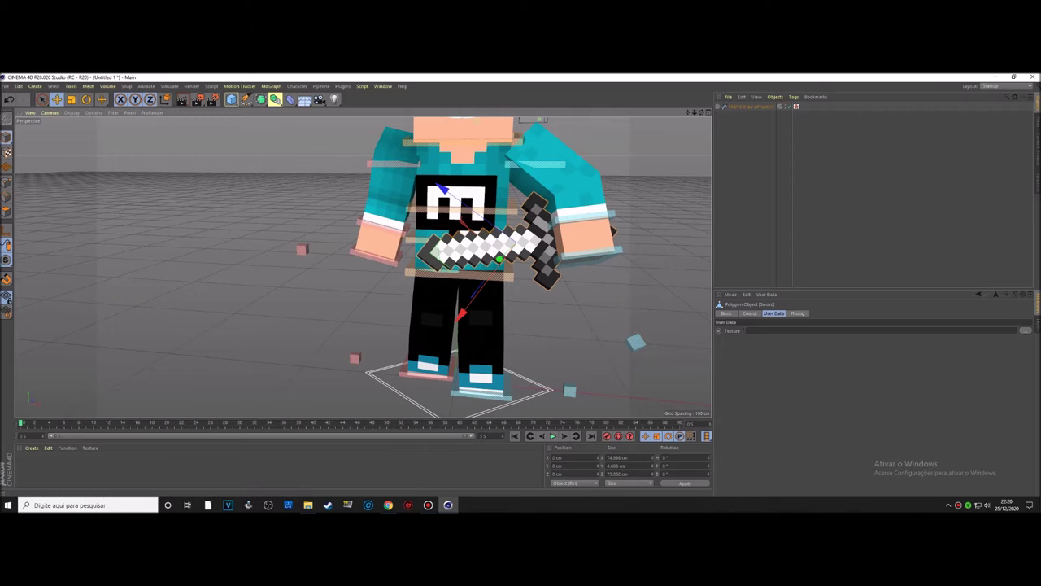
alt+drag(456, 269, 439, 272)
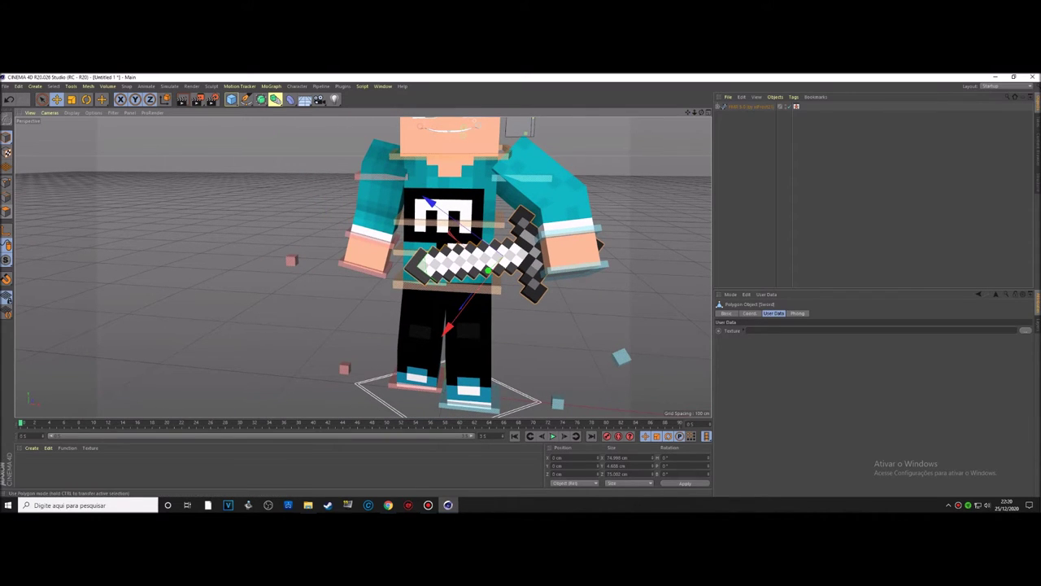
click(7, 212)
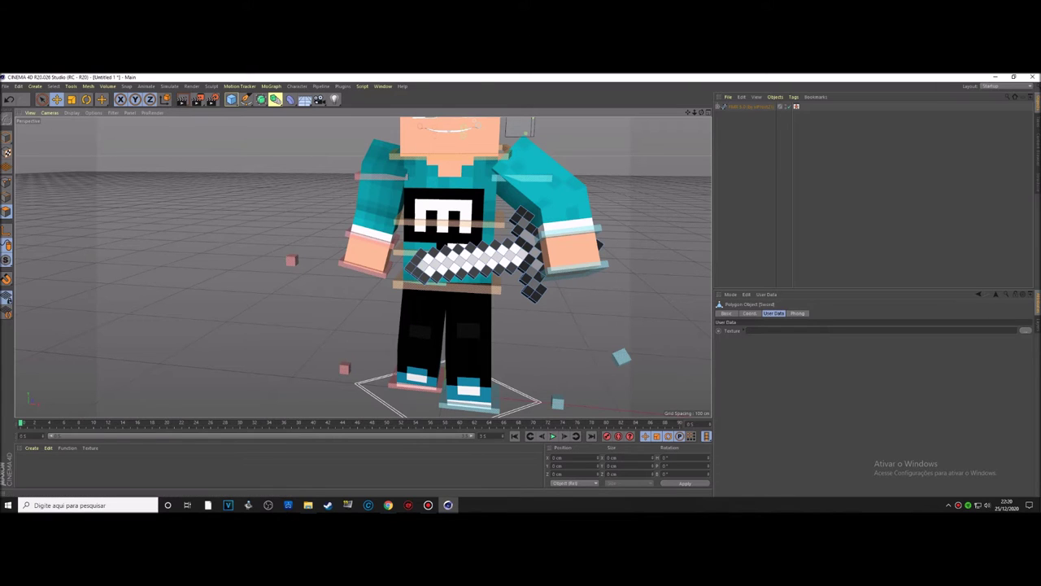
Create a new standard material, Mat, and turn off its Reflectance.
click(32, 447)
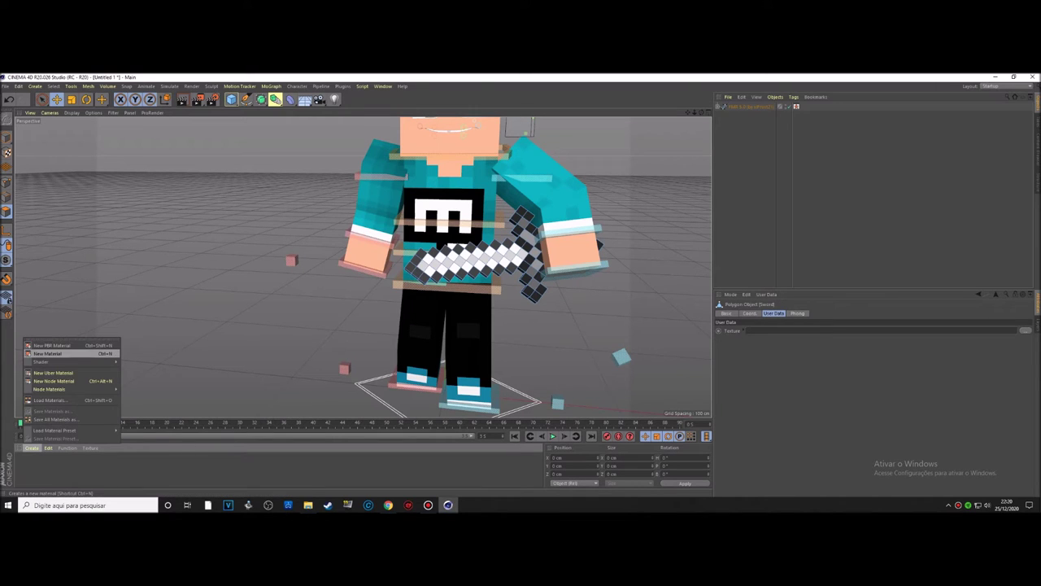
click(48, 353)
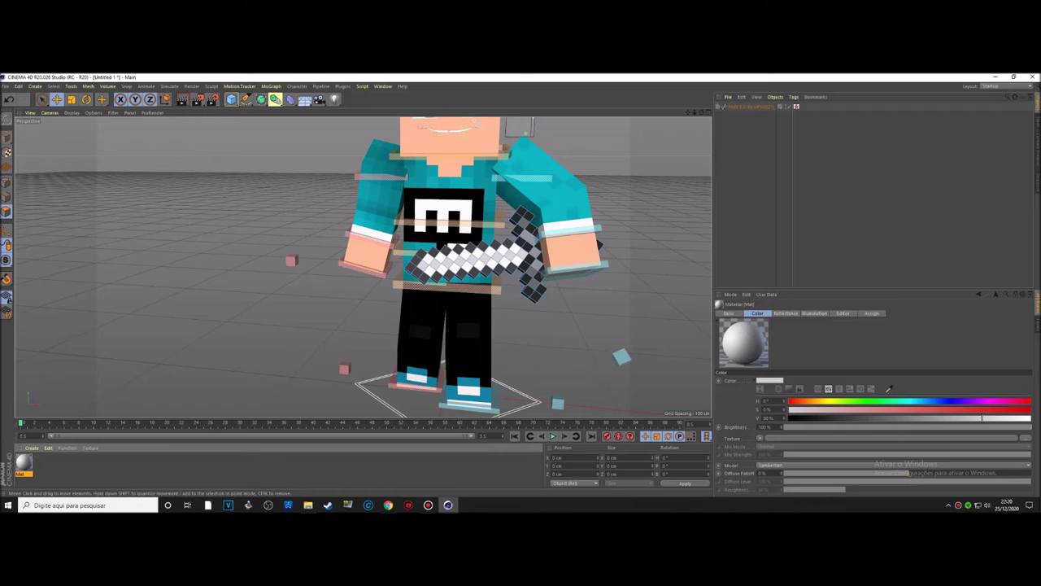
double_click(22, 463)
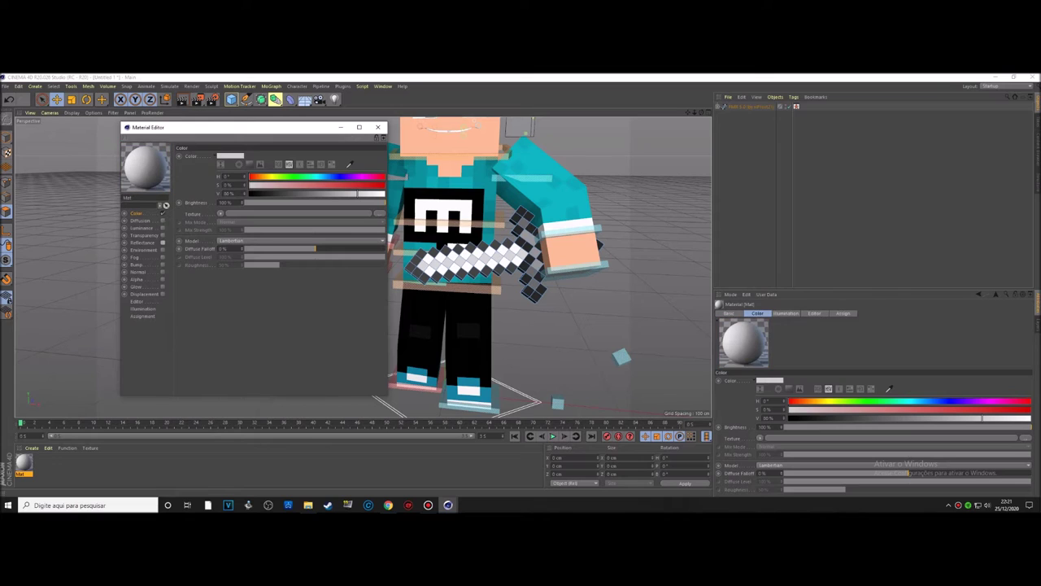
click(143, 242)
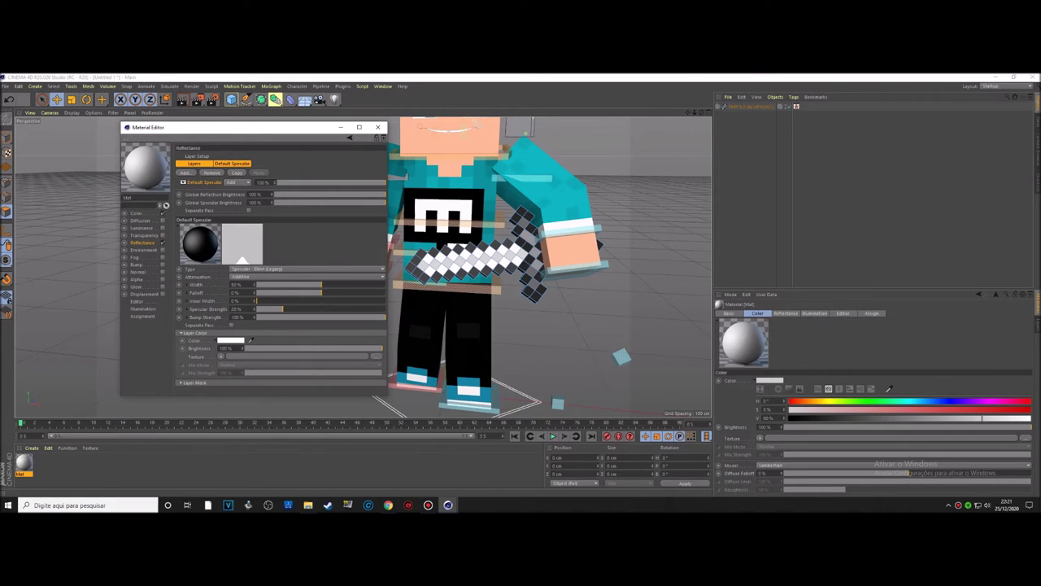
click(162, 243)
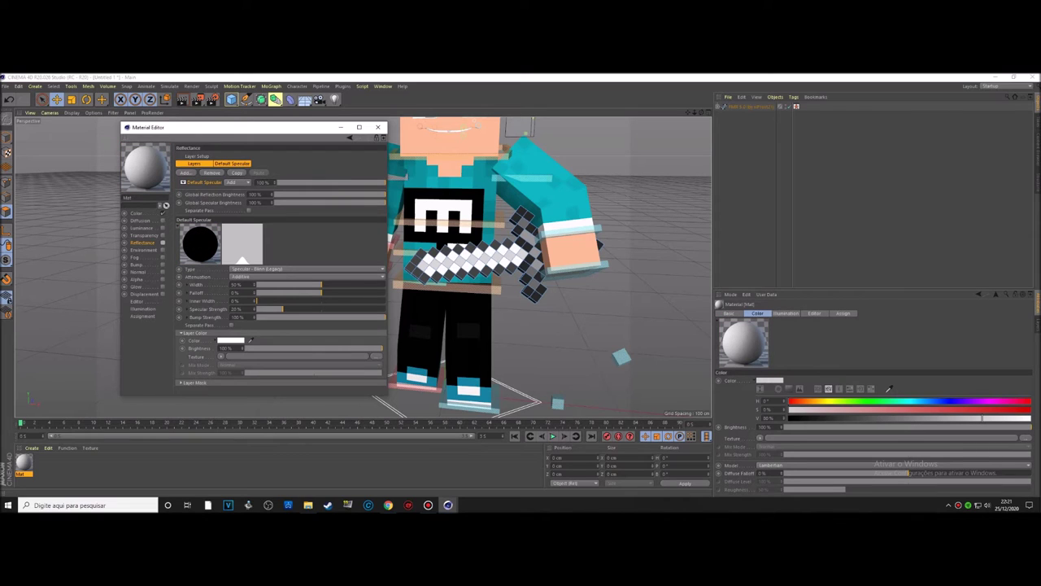
Set the material's Color to dark red (H 0°, S 76%, V 40%) and close the editor.
click(166, 205)
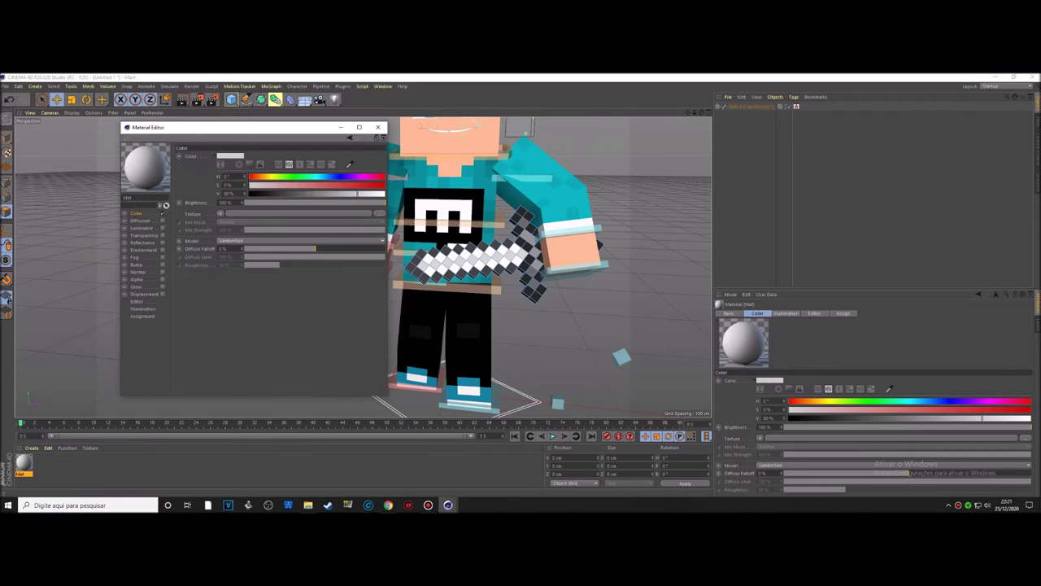
click(229, 155)
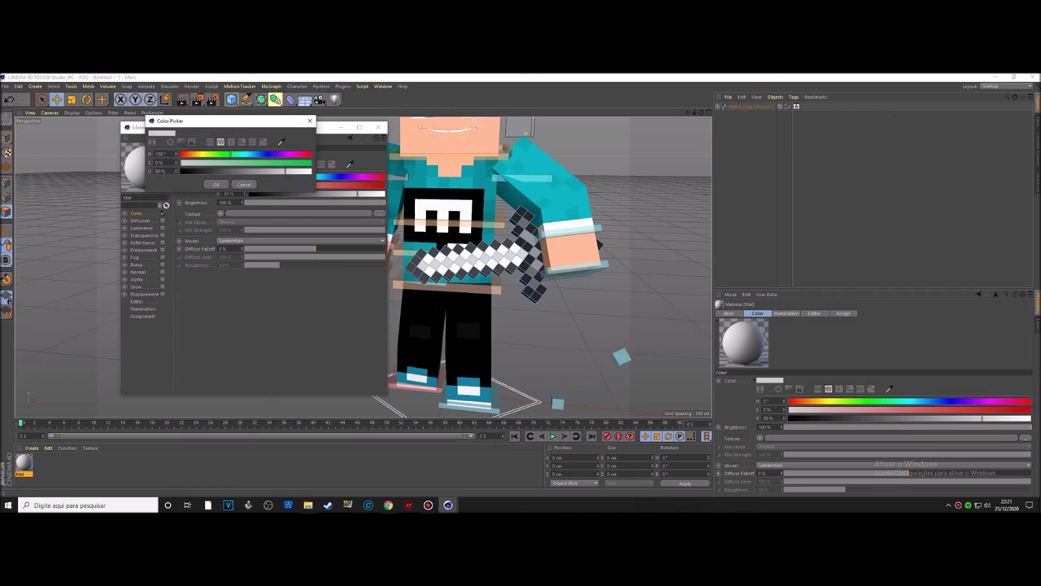
click(186, 155)
mouse_move(181, 163)
mouse_down()
mouse_move(276, 163)
mouse_move(231, 171)
mouse_up()
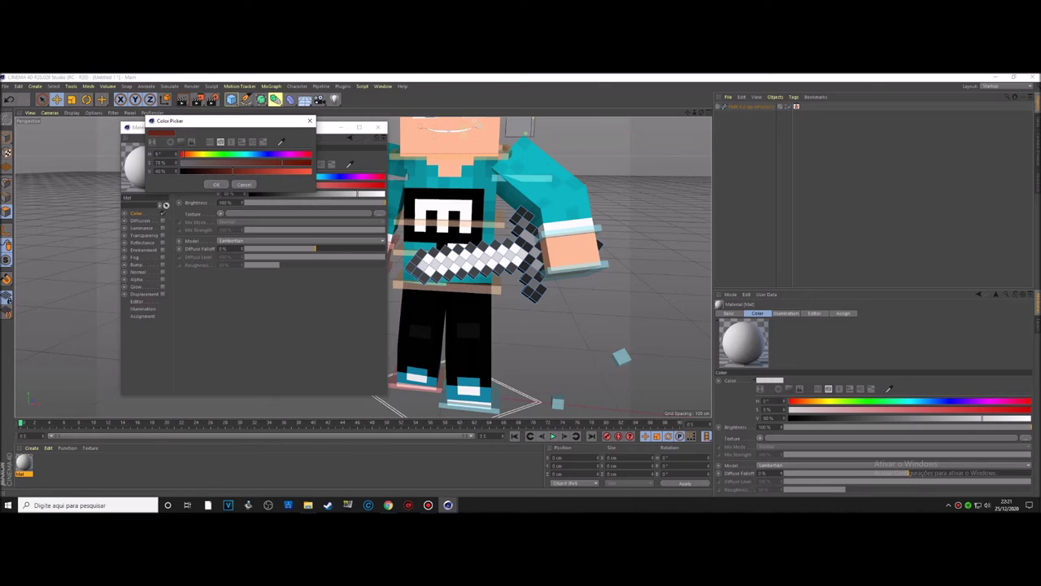
click(215, 184)
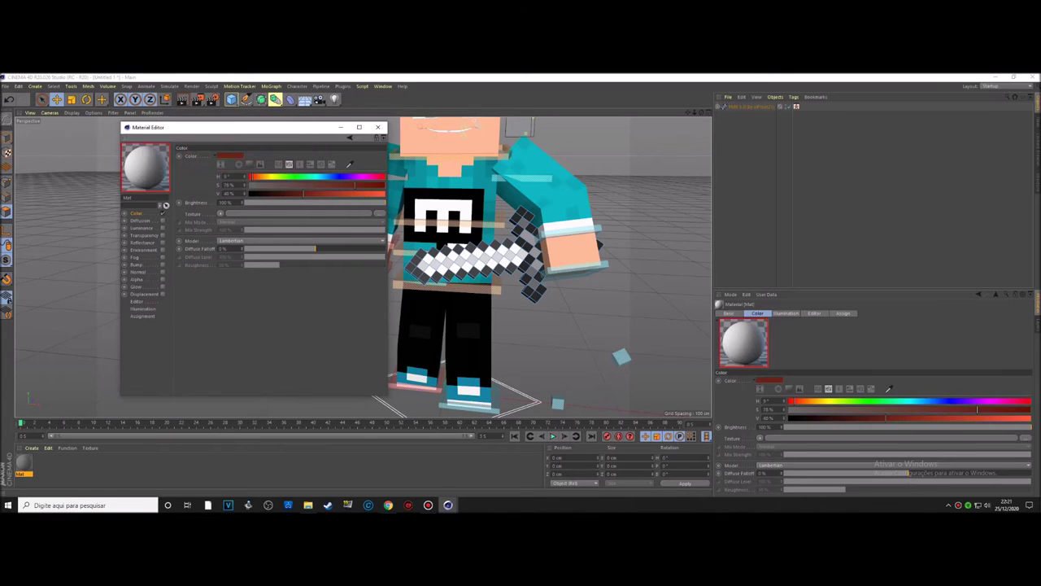
click(378, 127)
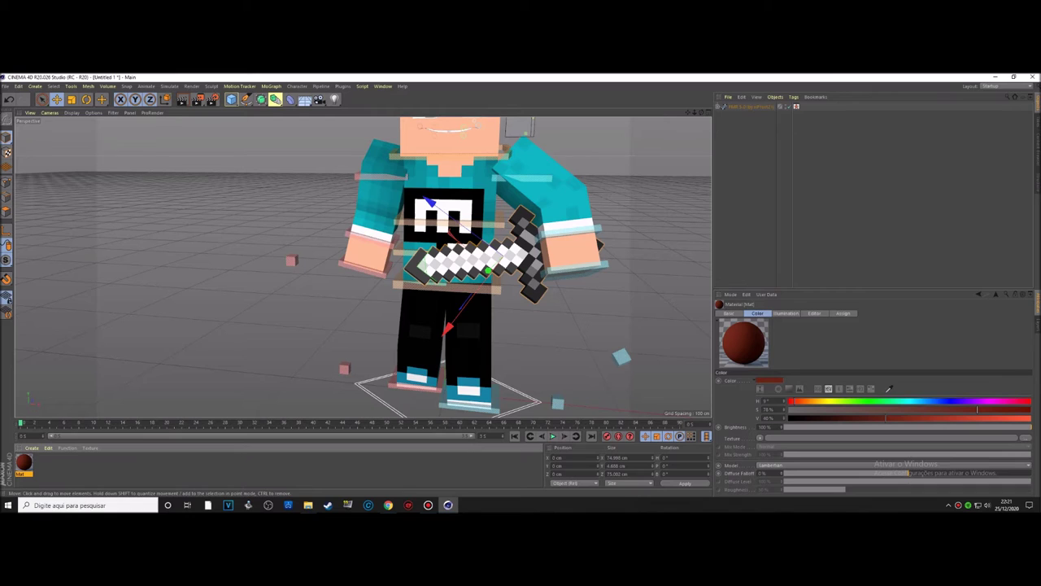
Select the Sword object, switch to Polygons mode with Live Selection, and zoom in on the handle.
click(7, 300)
click(480, 260)
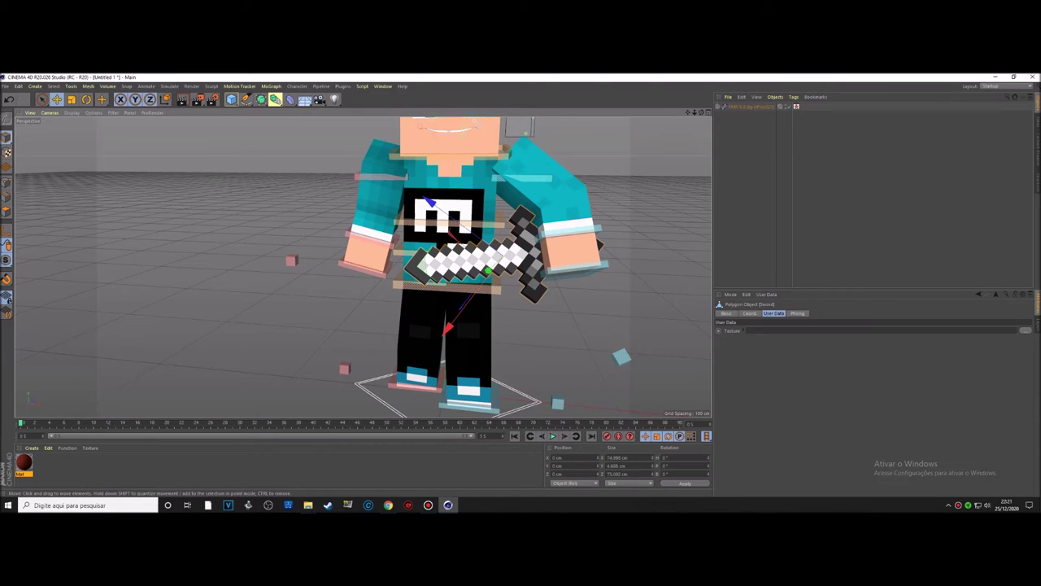
click(7, 211)
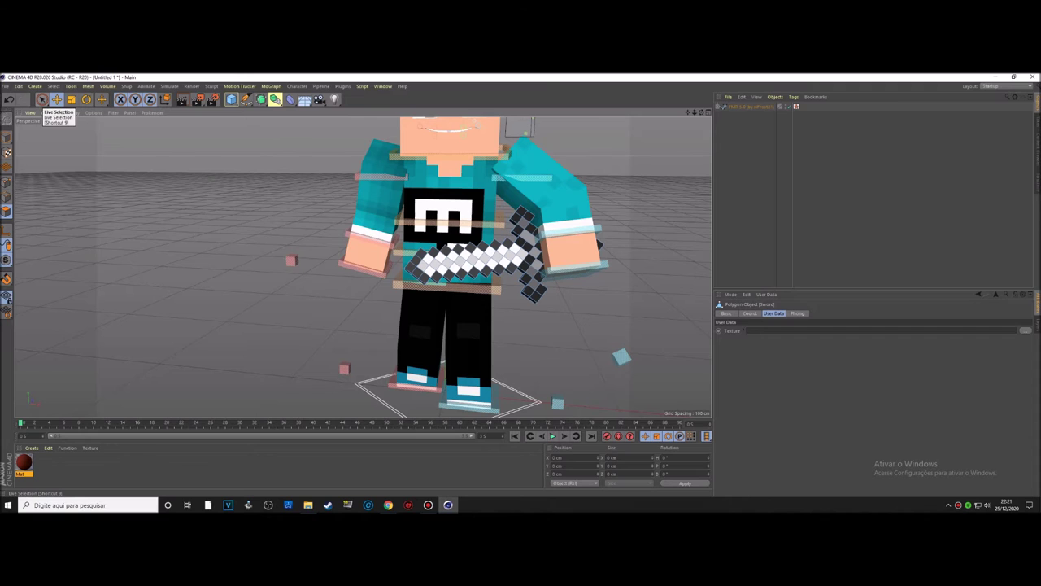
click(43, 100)
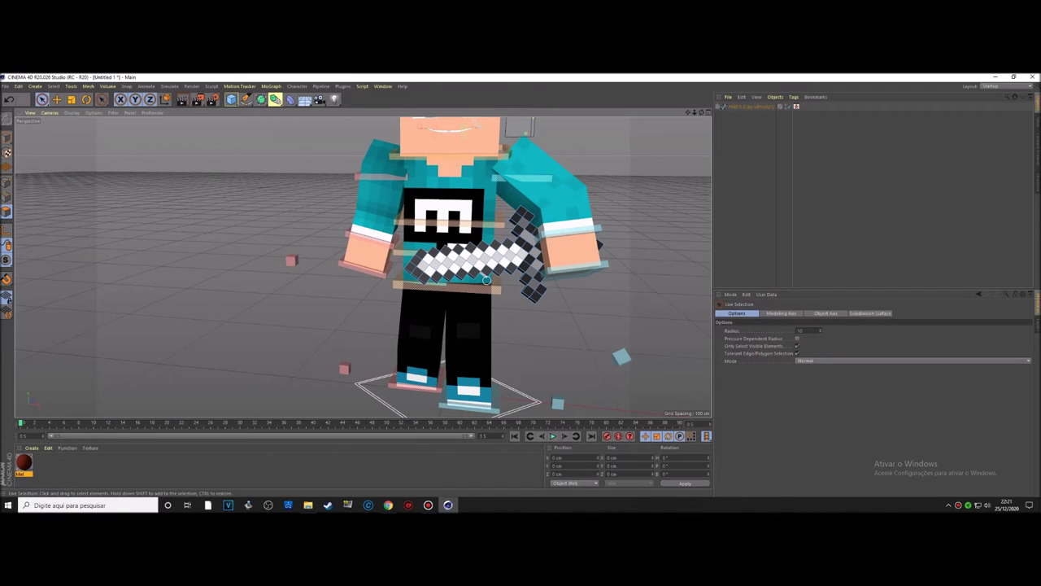
scroll(431, 269, up, 2)
scroll(480, 262, up, 3)
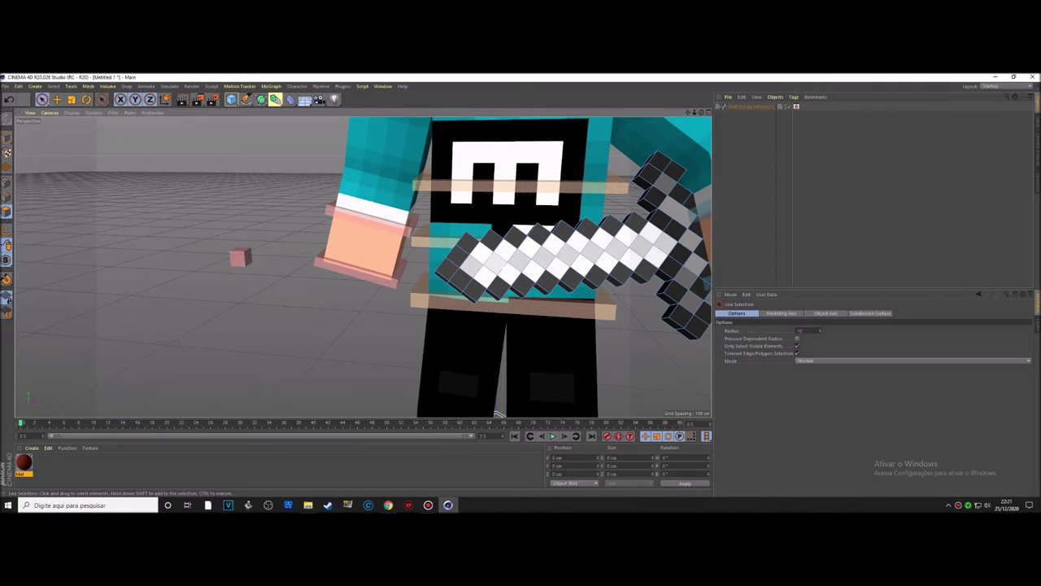
Select the eight front polygons of the sword handle next to the hilt.
click(449, 272)
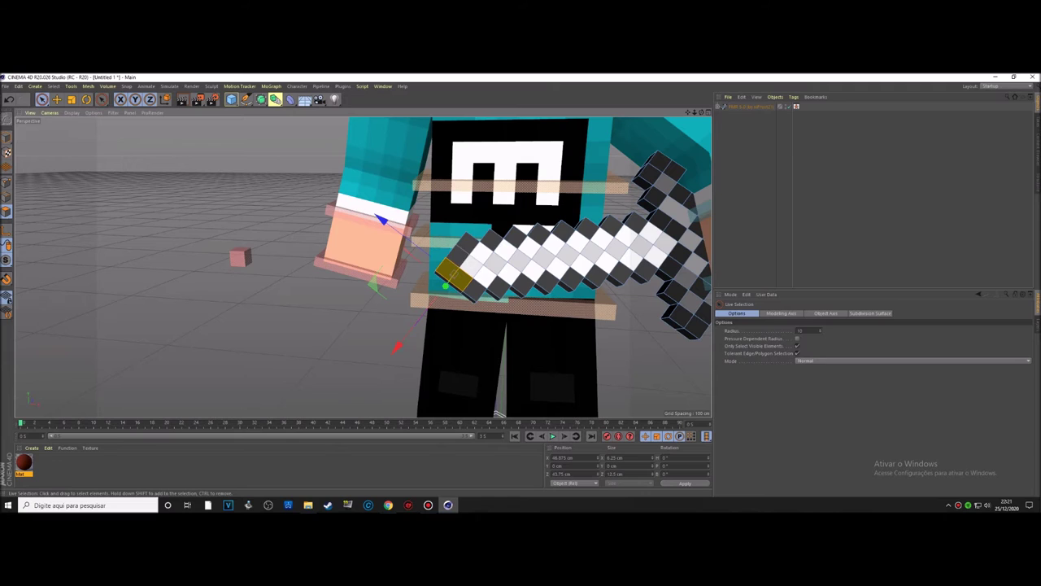
shift+click(467, 261)
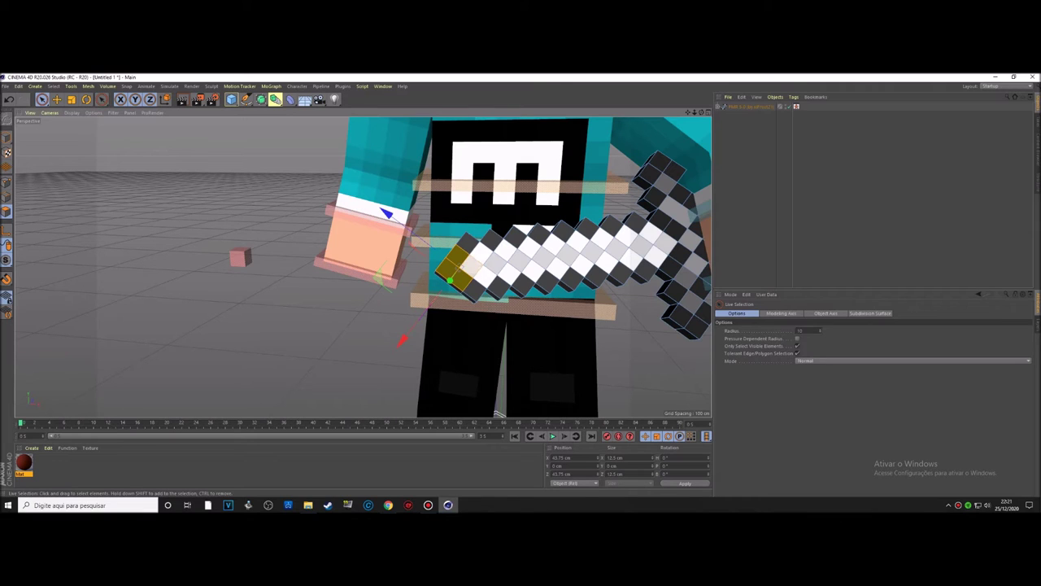
shift+click(467, 242)
shift+click(471, 266)
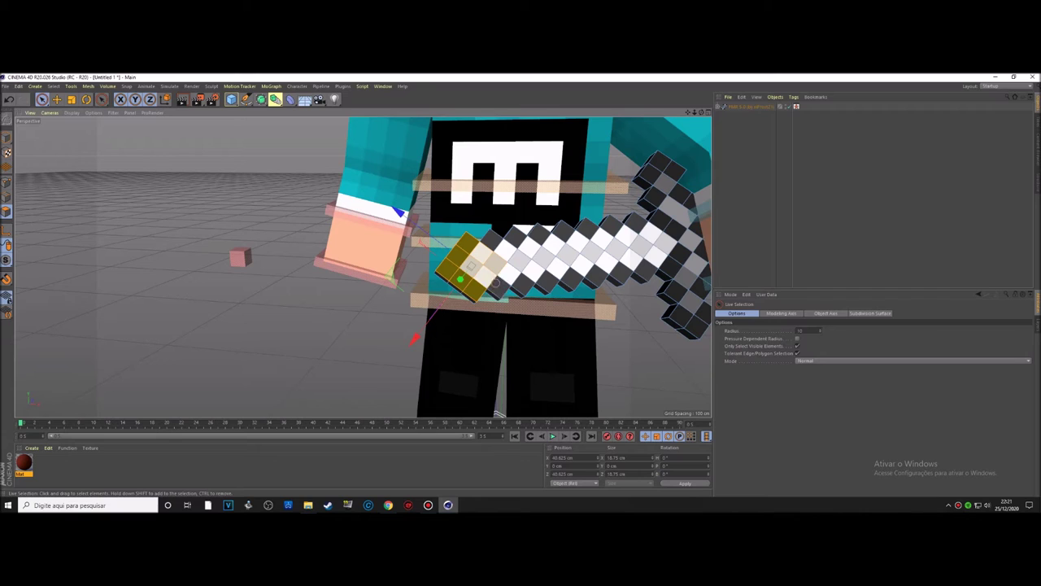
shift+click(478, 271)
shift+click(484, 262)
shift+click(490, 270)
shift+click(495, 263)
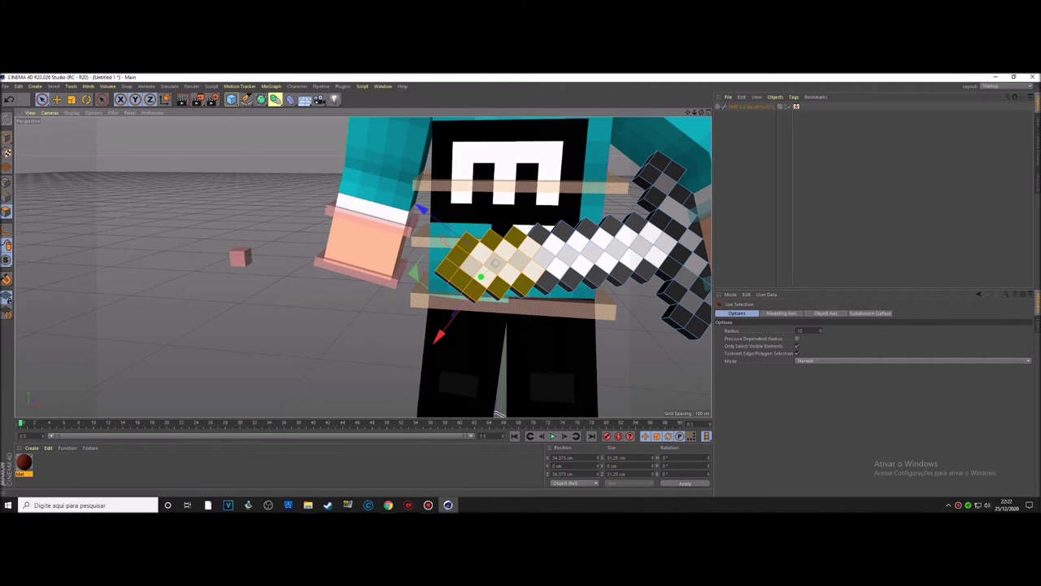
Add the handle's remaining top and end faces to the polygon selection from several angles.
drag(704, 120, 692, 170)
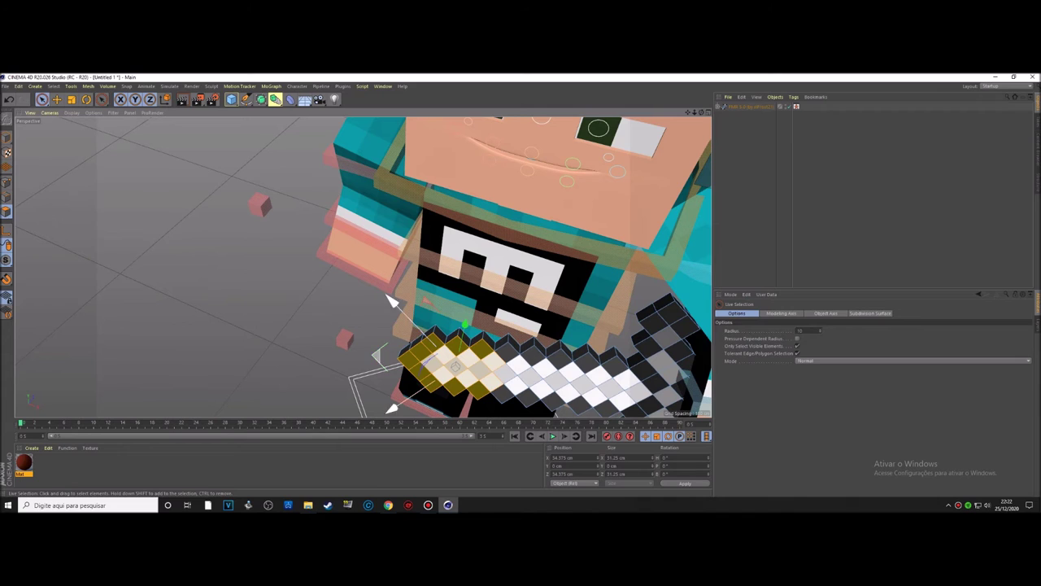
shift+click(458, 341)
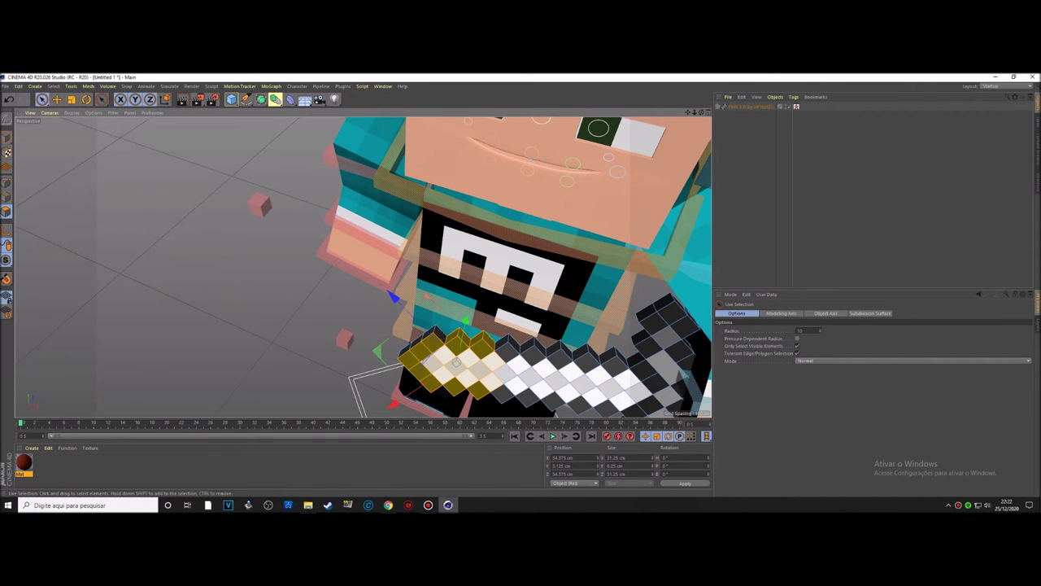
shift+click(408, 349)
mouse_move(456, 361)
alt+mouse_down()
mouse_move(363, 267)
mouse_move(476, 188)
alt+mouse_up()
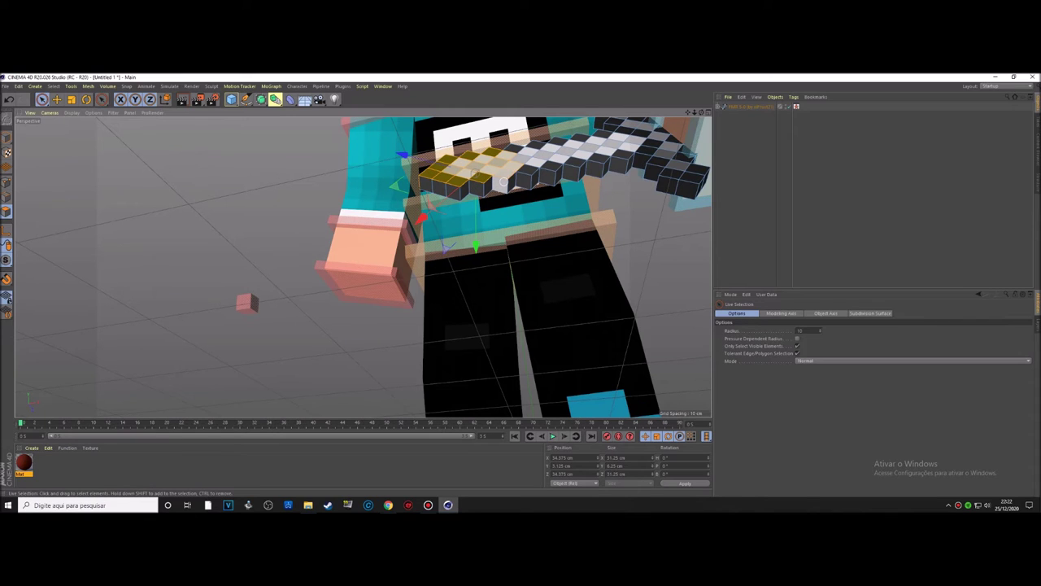
shift+click(504, 181)
shift+click(482, 186)
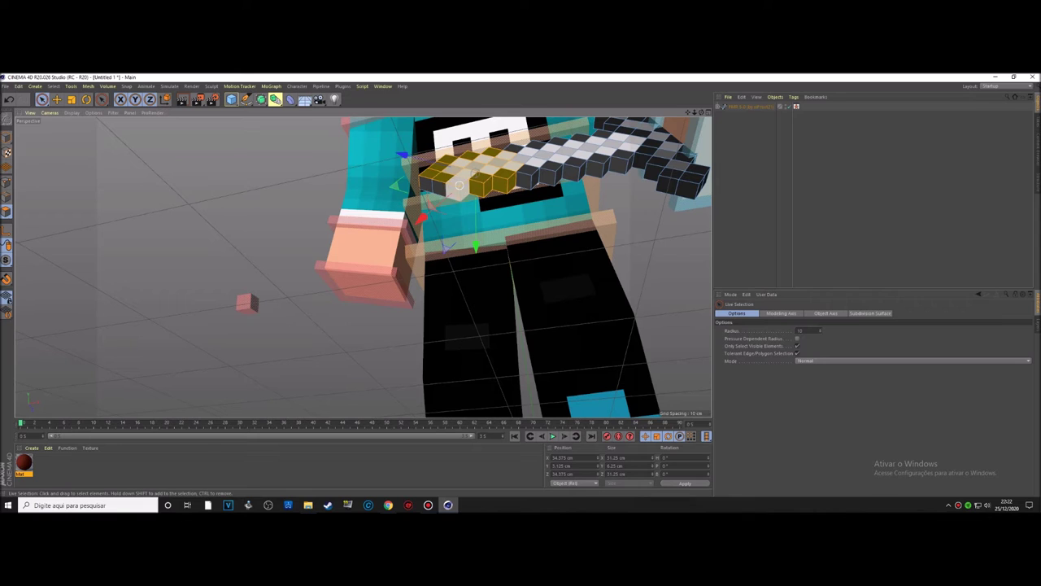
shift+click(458, 186)
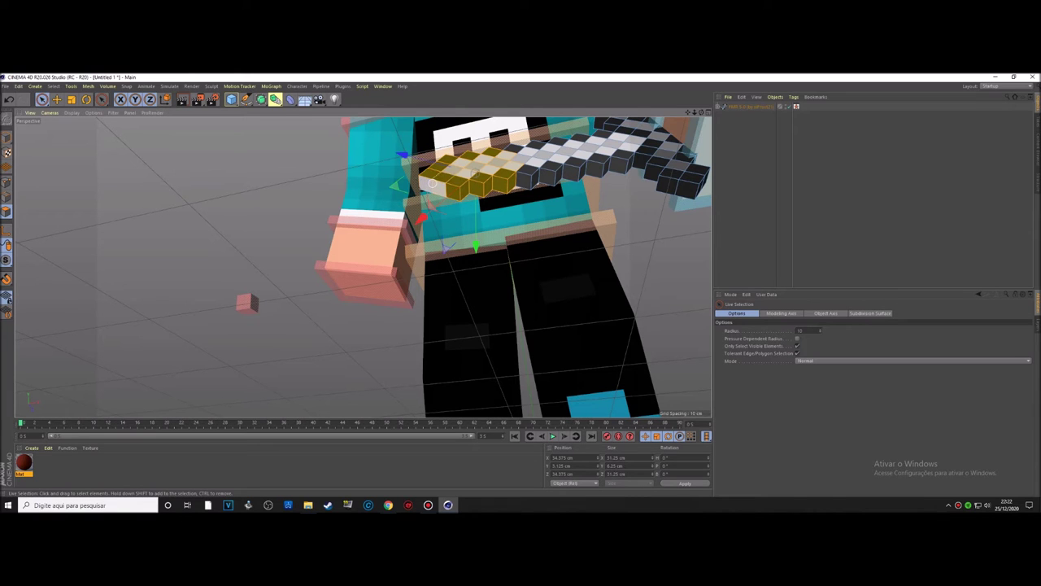
mouse_move(447, 244)
alt+mouse_down()
mouse_move(363, 266)
mouse_move(382, 260)
alt+mouse_up()
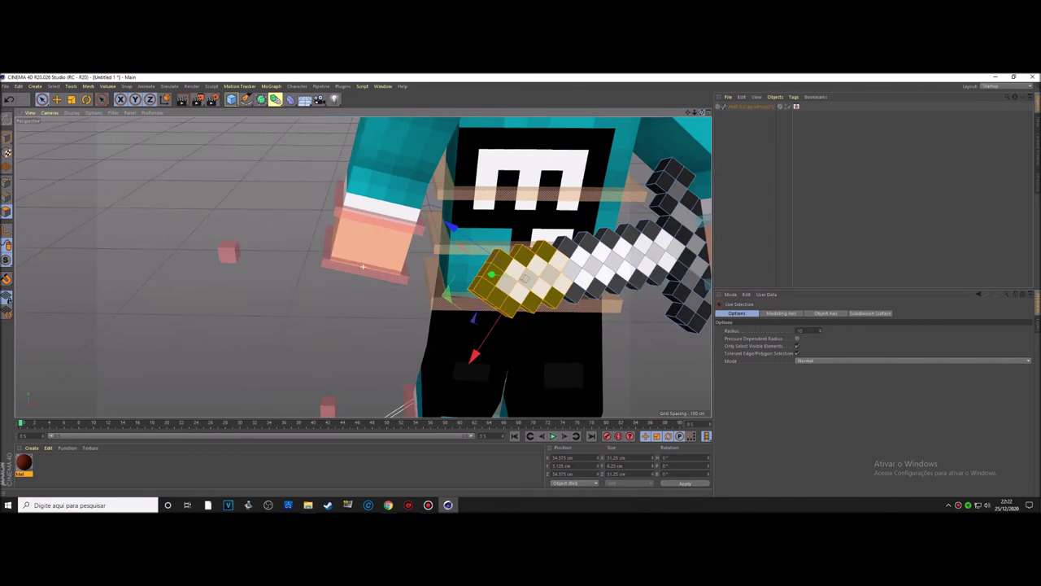
alt+drag(520, 280, 480, 293)
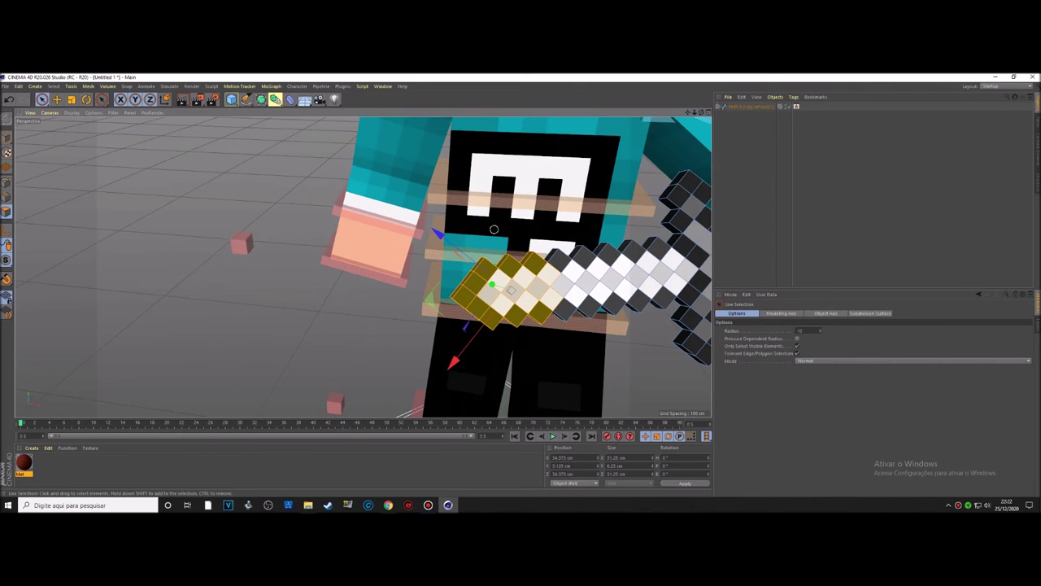
right_click(472, 292)
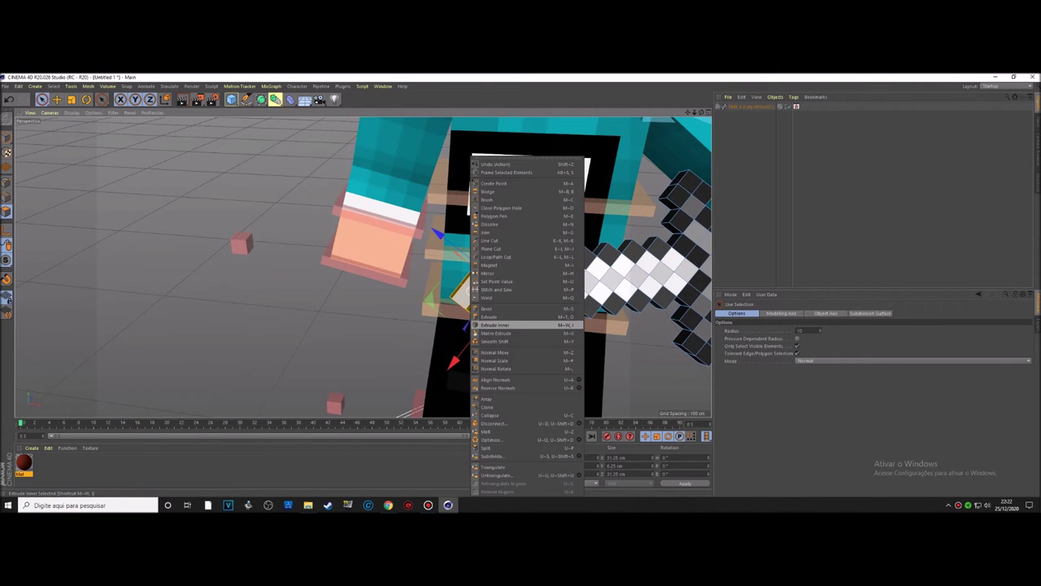
Extrude the handle faces by 1 cm with a 100° maximum angle and apply the Mat material.
click(488, 322)
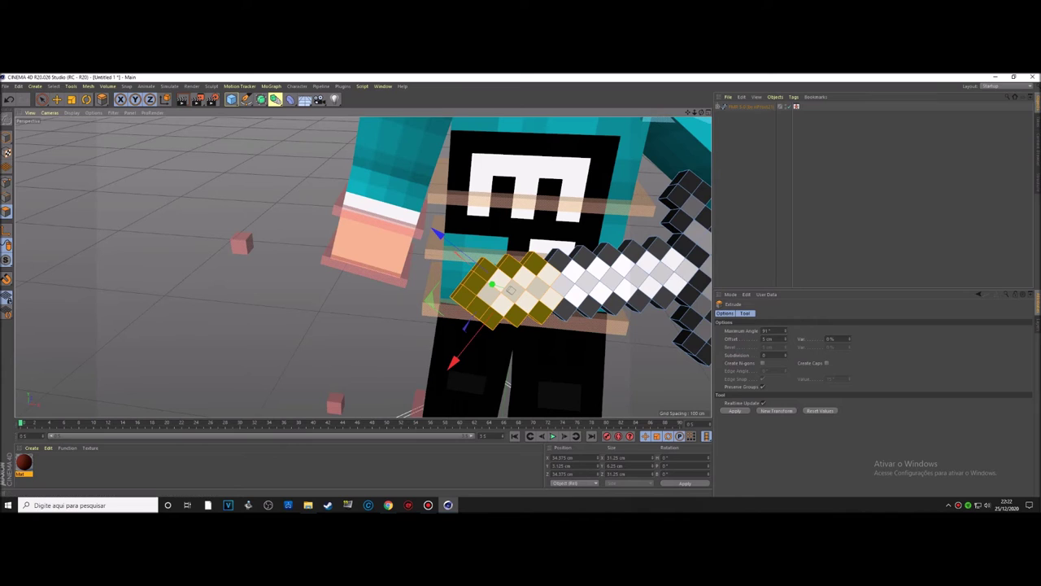
click(765, 330)
text(100)
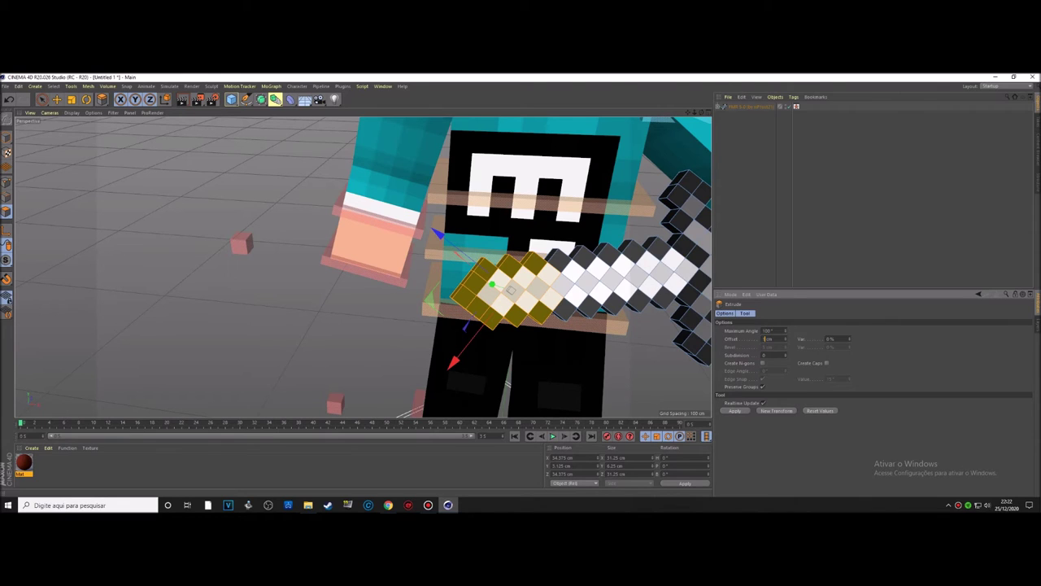
click(734, 410)
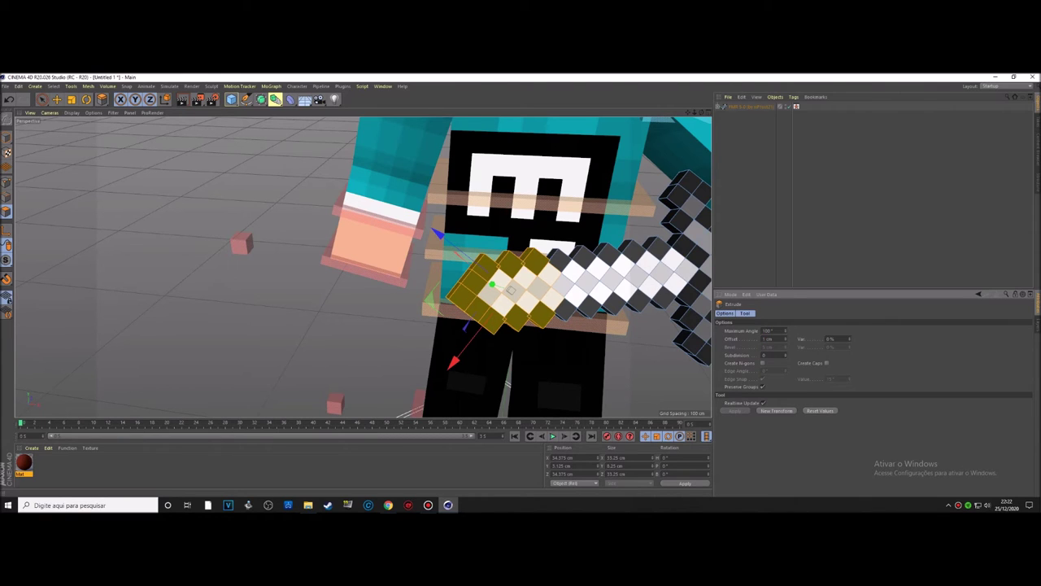
mouse_move(510, 290)
alt+mouse_down()
mouse_move(364, 266)
mouse_move(527, 256)
alt+mouse_up()
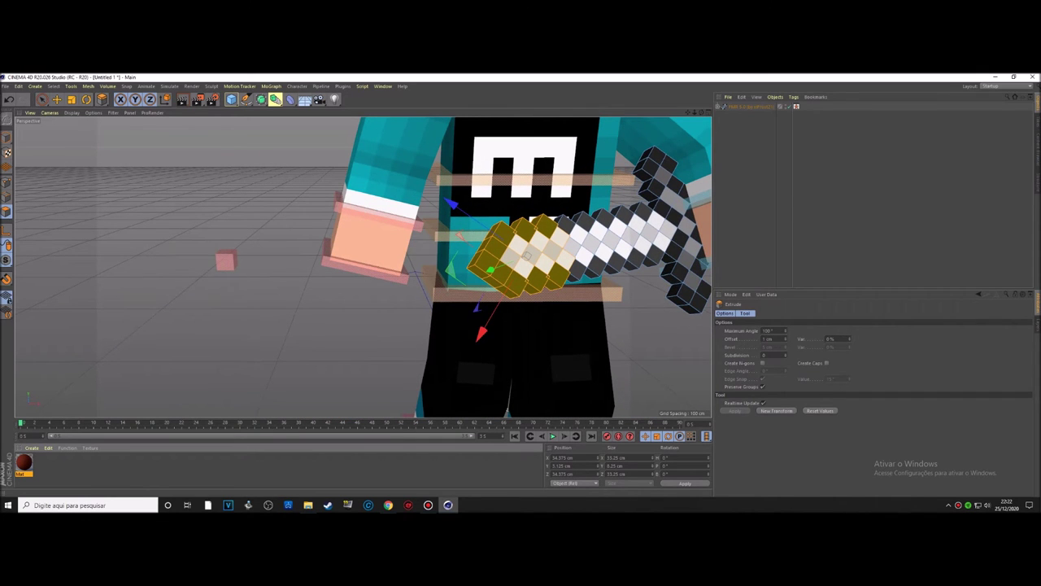
drag(23, 462, 527, 255)
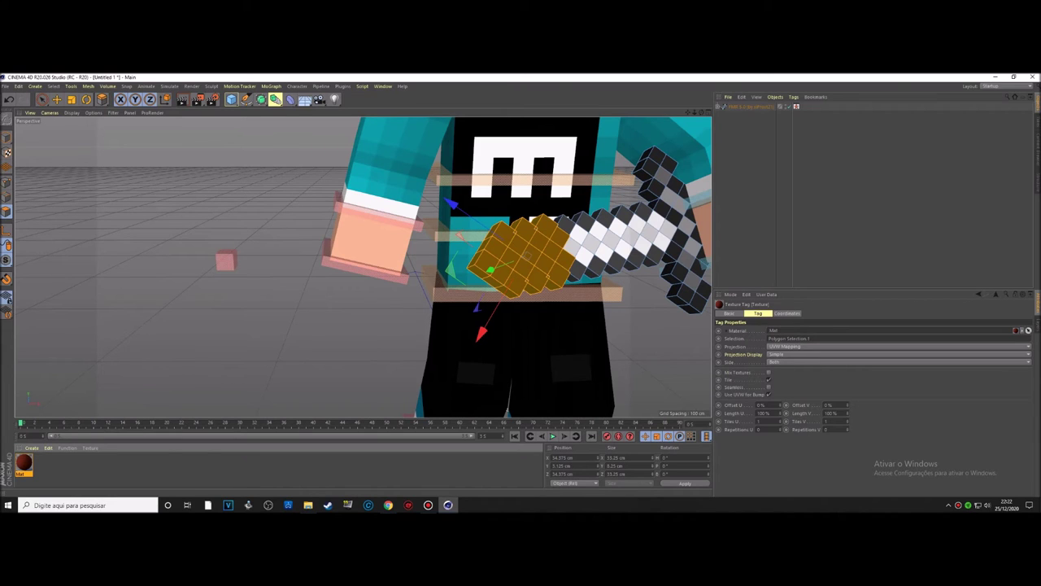
Set the handle texture's projection to Cubic, leave polygon editing, and zoom out to check the red grip.
click(895, 345)
click(814, 370)
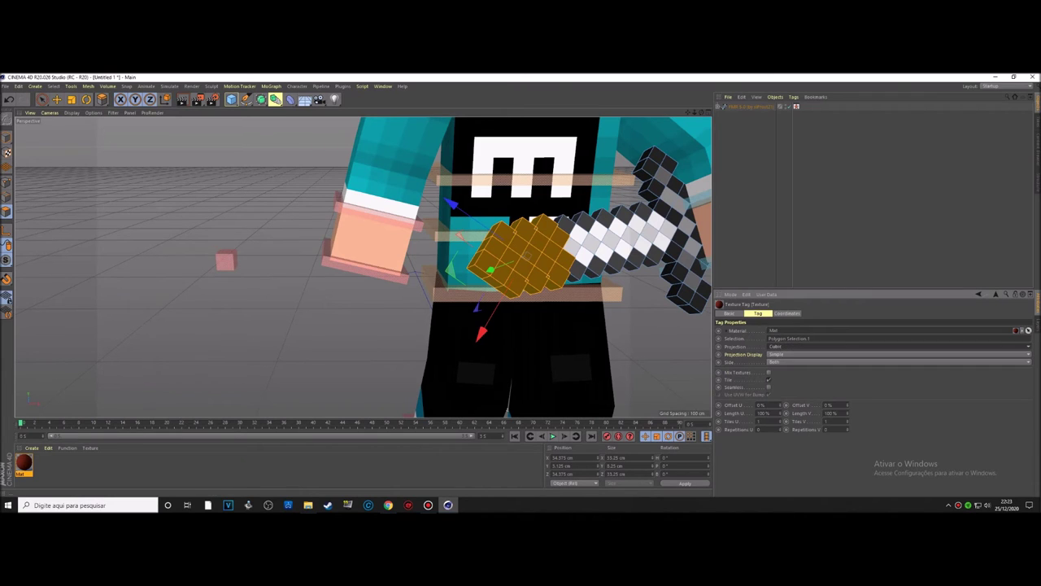
key(e)
key(Return)
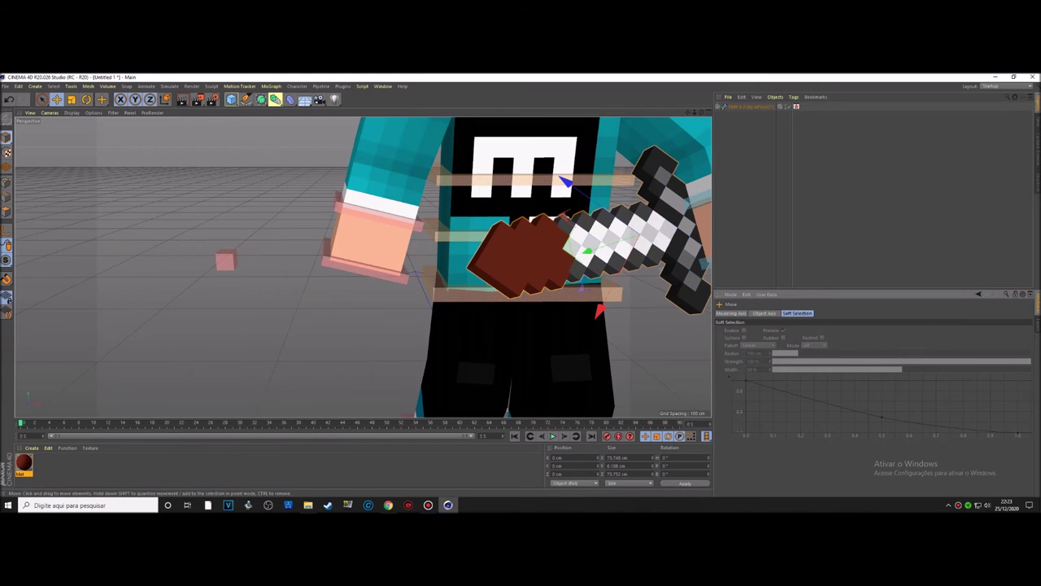
scroll(362, 266, down, 5)
alt+drag(334, 266, 363, 266)
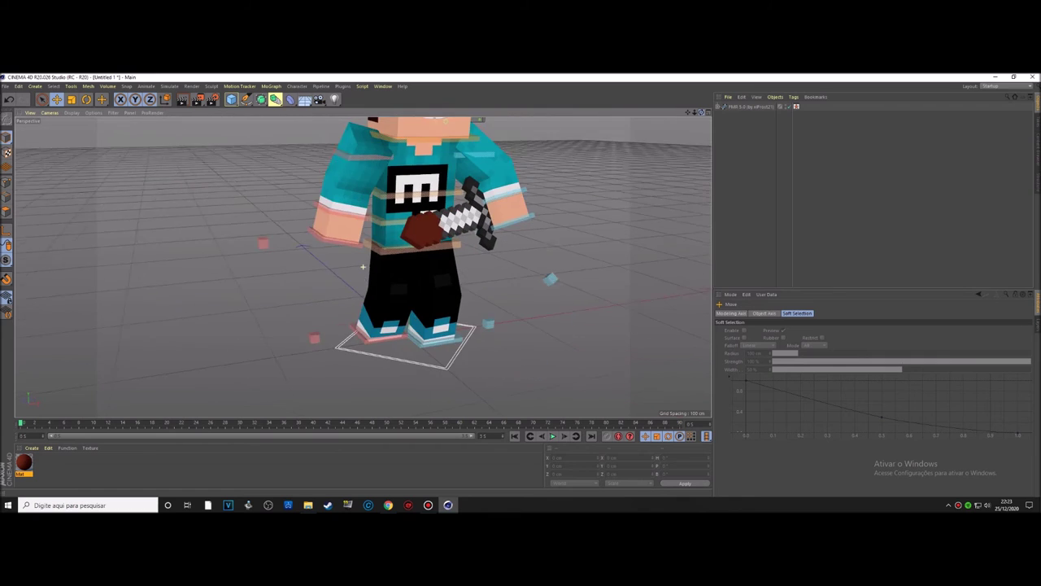
scroll(567, 223, up, 4)
scroll(567, 223, up, 1)
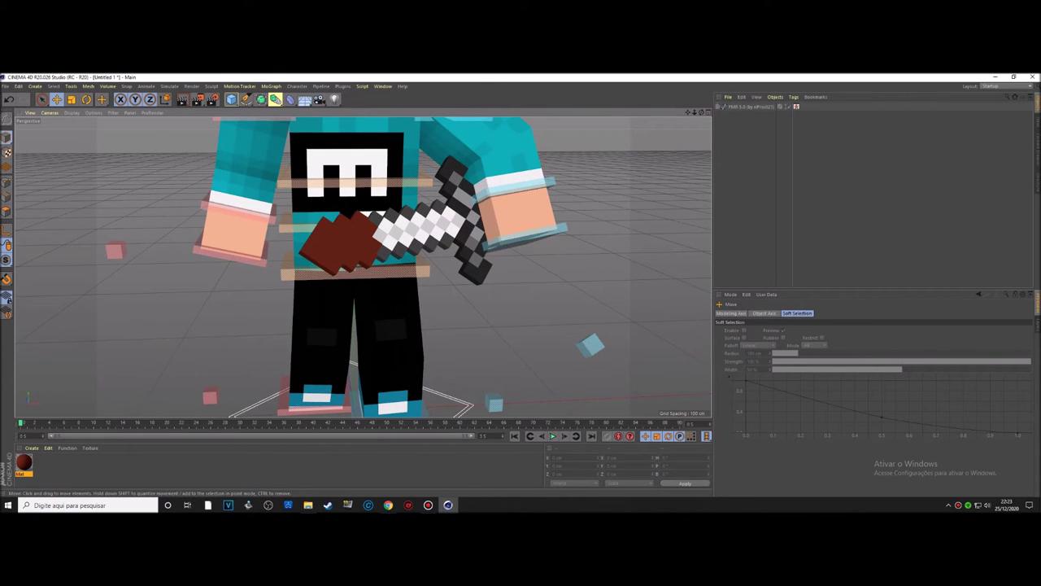
click(232, 100)
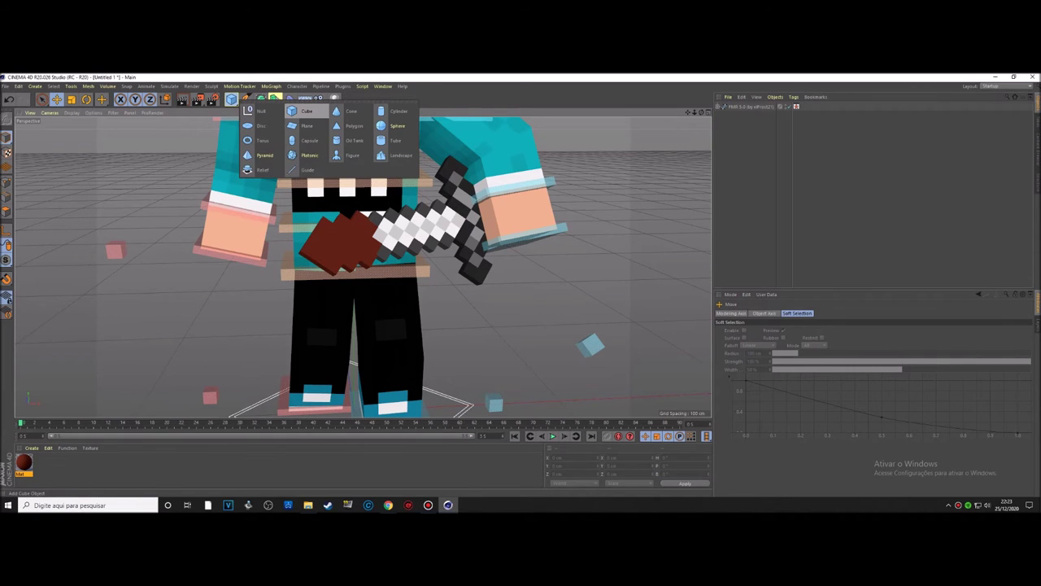
Add a cube, scale it to about 2.648 × 7.582 × 5.555 cm, and move it to Z -58.27 cm.
click(301, 112)
scroll(363, 266, down, 5)
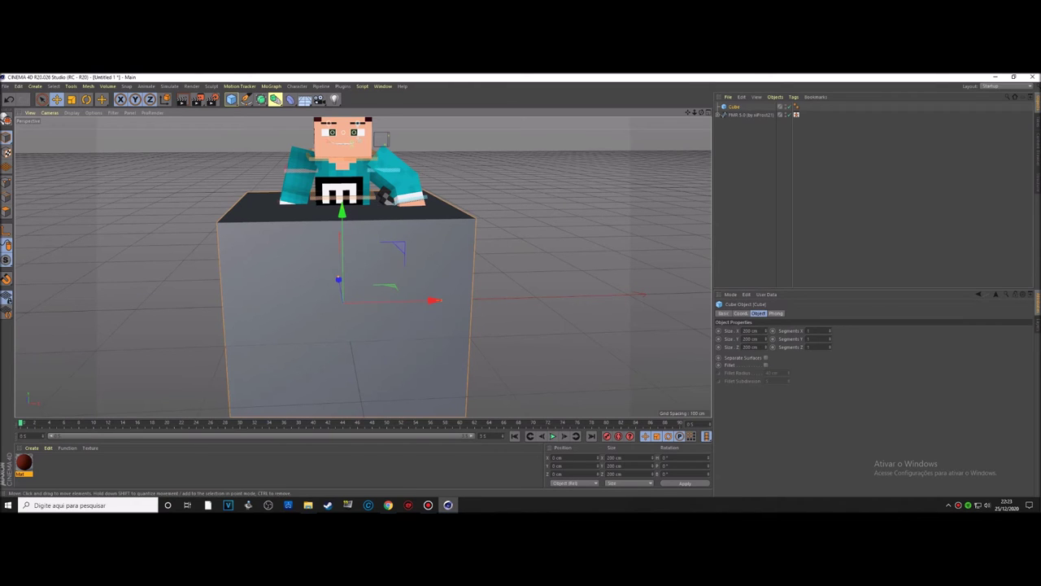
scroll(363, 265, up, 3)
scroll(362, 265, up, 2)
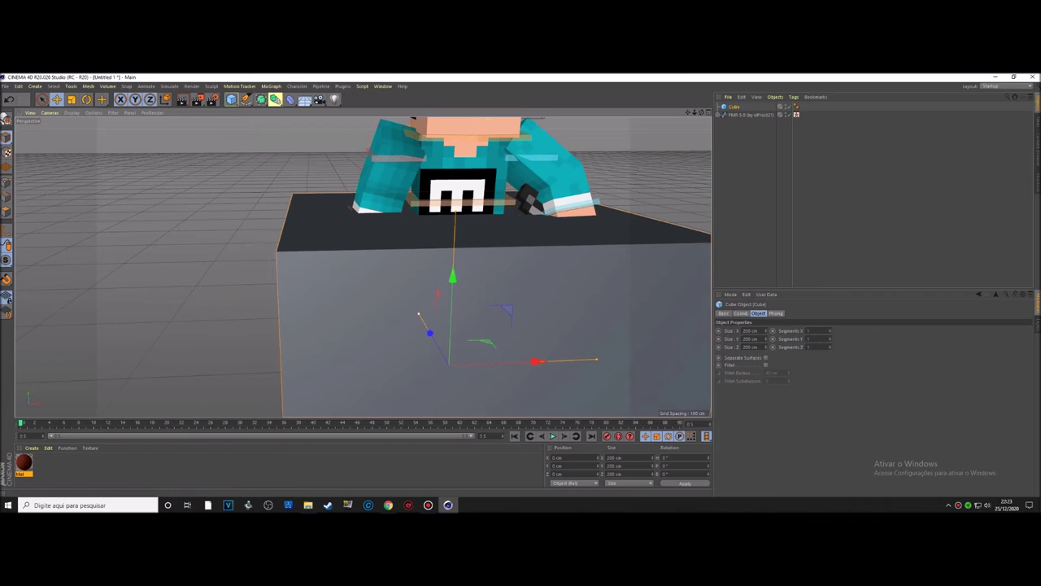
drag(419, 314, 431, 333)
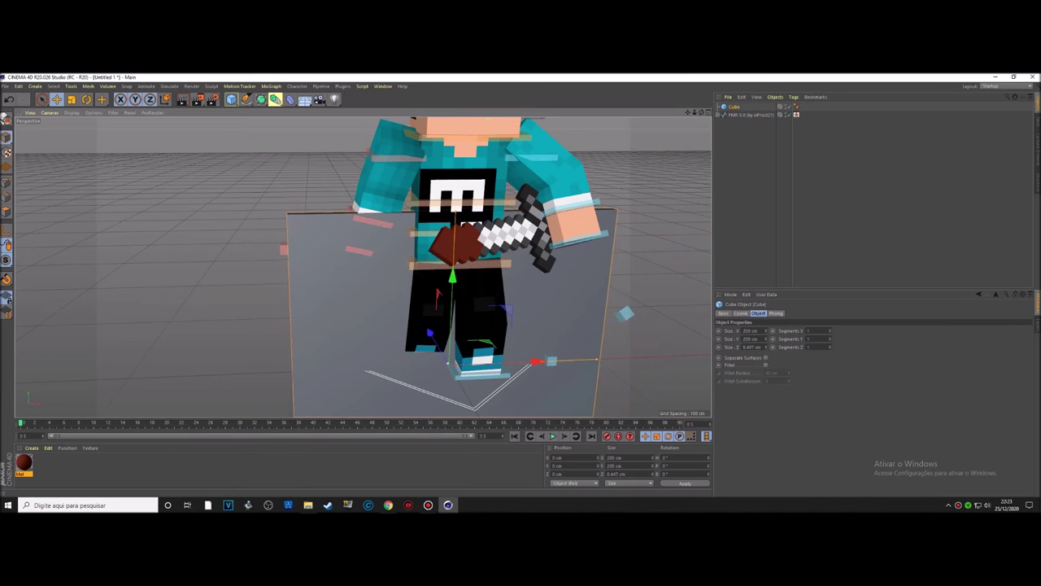
drag(284, 248, 343, 355)
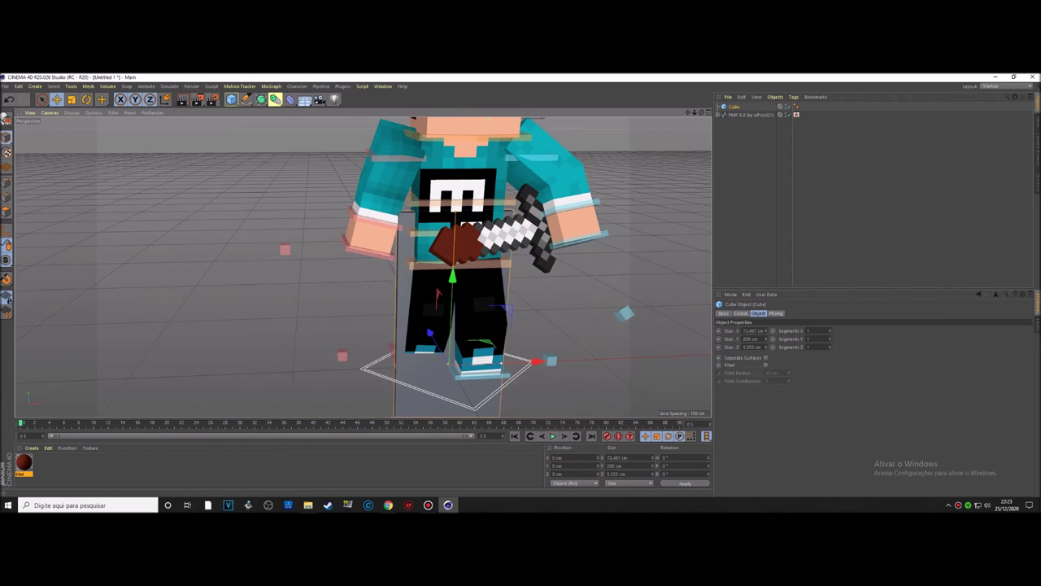
drag(457, 382, 449, 380)
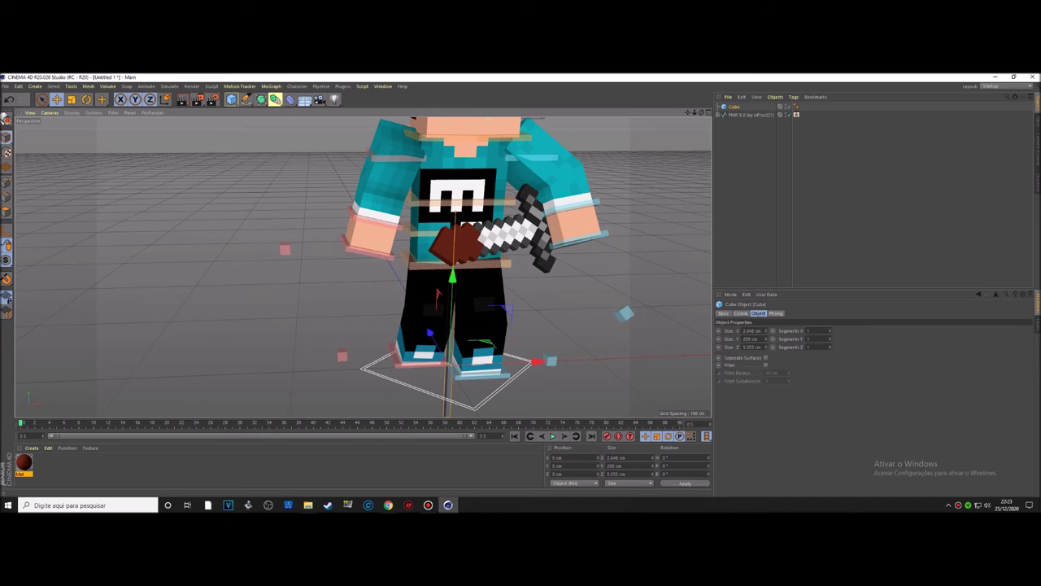
drag(429, 332, 443, 355)
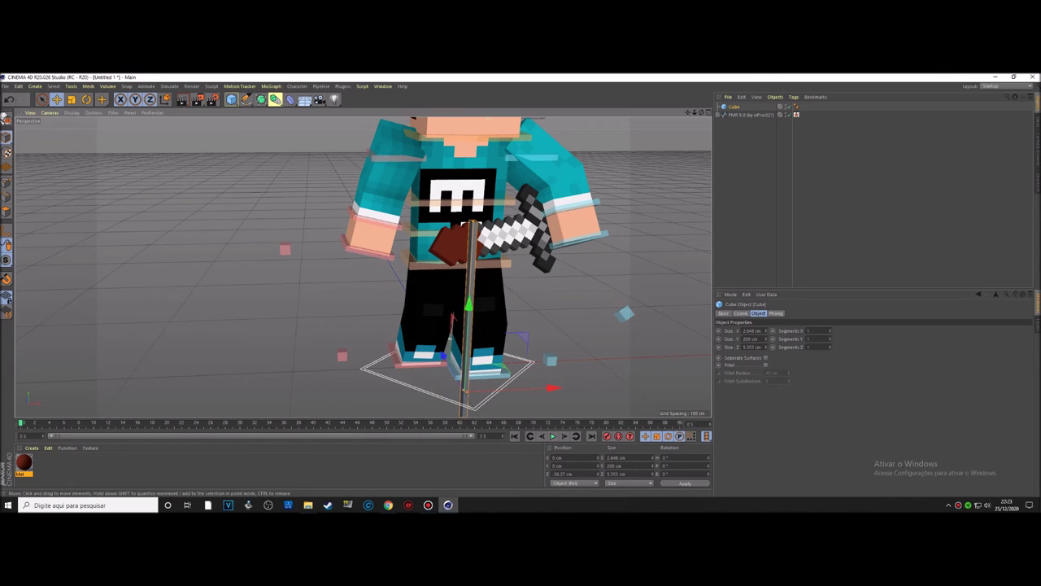
mouse_move(471, 221)
mouse_down()
mouse_move(464, 392)
mouse_move(469, 295)
mouse_up()
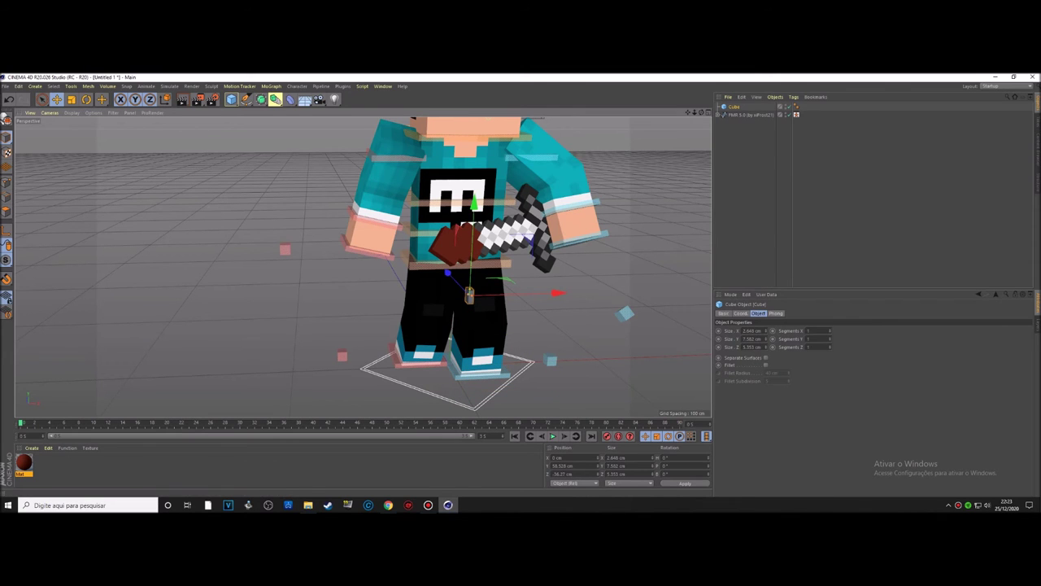
scroll(313, 263, up, 3)
scroll(314, 263, up, 3)
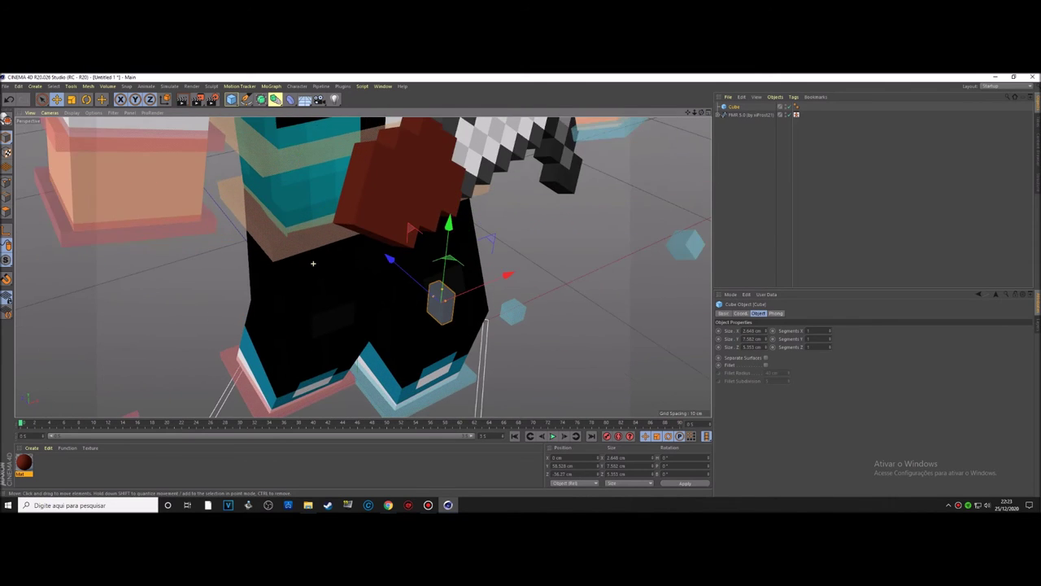
Resize the block to about 2.023 × 2.554 × 2.153 cm, move it onto the pants, and duplicate it as Cube.1.
scroll(313, 262, up, 2)
mouse_move(454, 297)
mouse_down()
mouse_move(472, 294)
mouse_move(444, 293)
mouse_move(453, 295)
mouse_up()
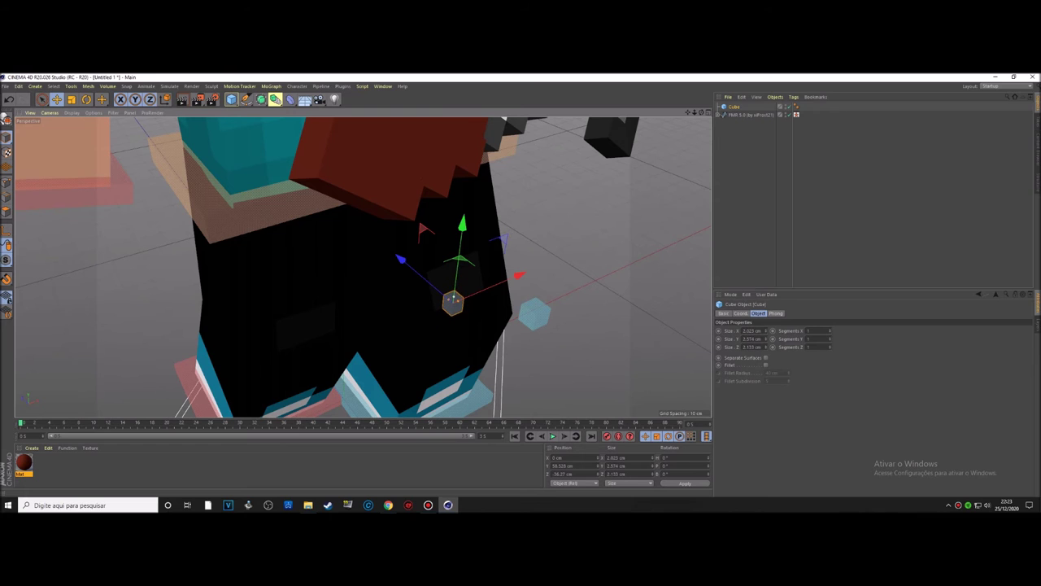
alt+drag(361, 268, 360, 268)
drag(397, 229, 379, 229)
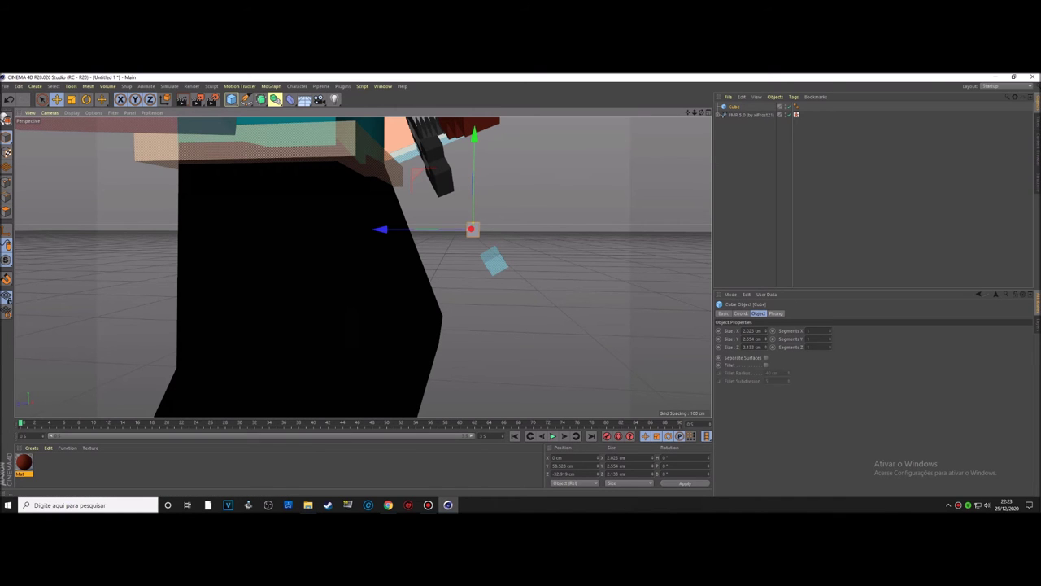
key(o)
alt+drag(361, 267, 382, 261)
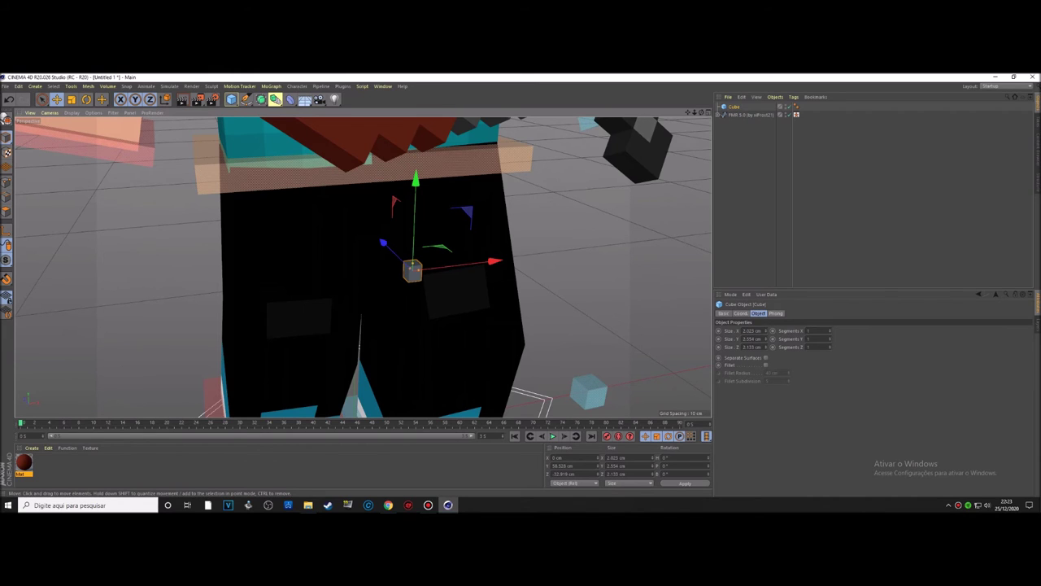
key(ctrl+c)
key(ctrl+v)
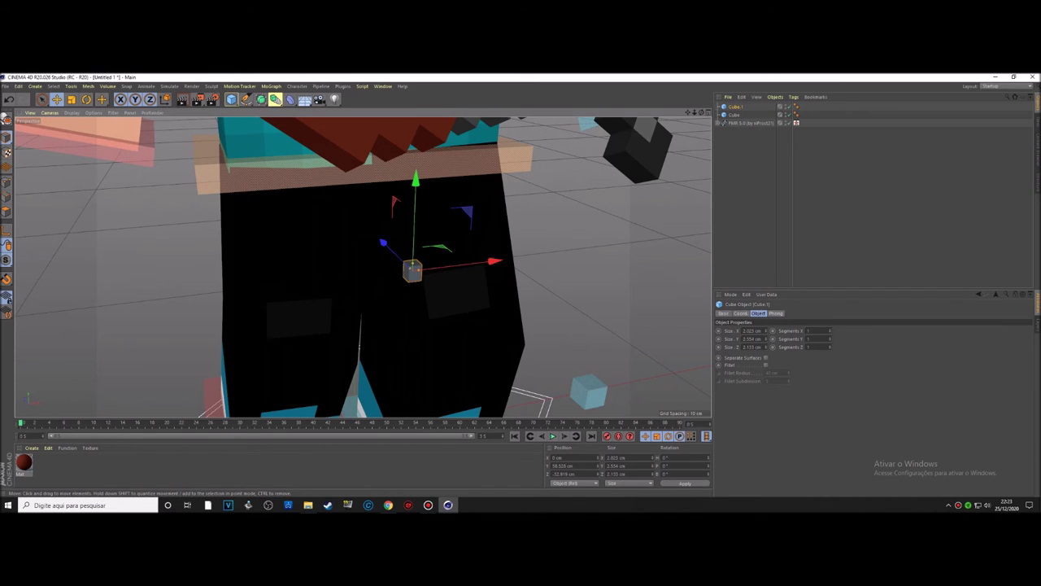
Lift Cube.1 above the original, shift it right, and tilt it at an angle.
drag(415, 212, 417, 170)
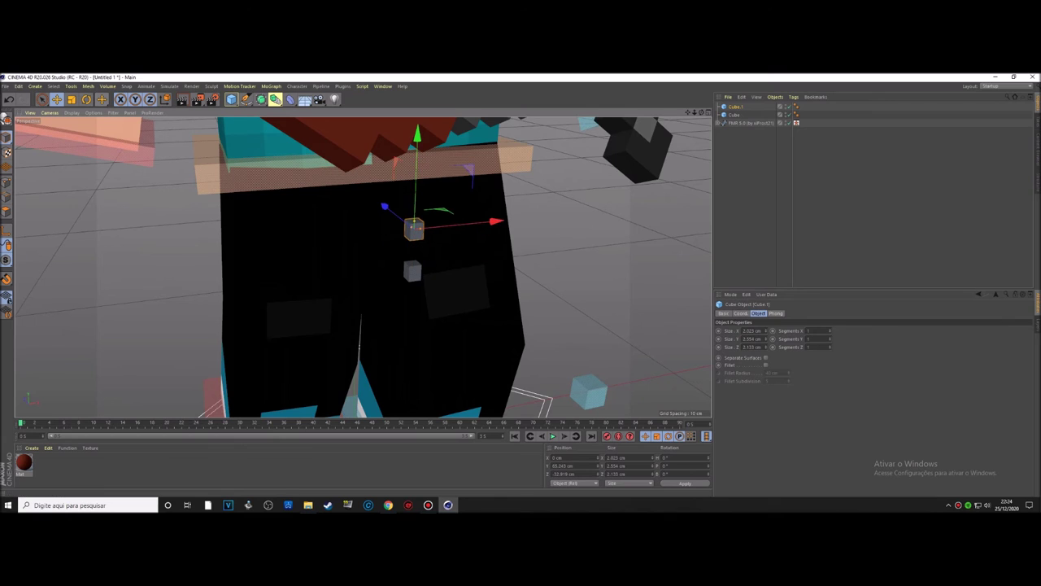
mouse_move(384, 207)
mouse_down()
mouse_move(393, 213)
mouse_move(378, 205)
mouse_up()
drag(506, 217, 540, 213)
key(r)
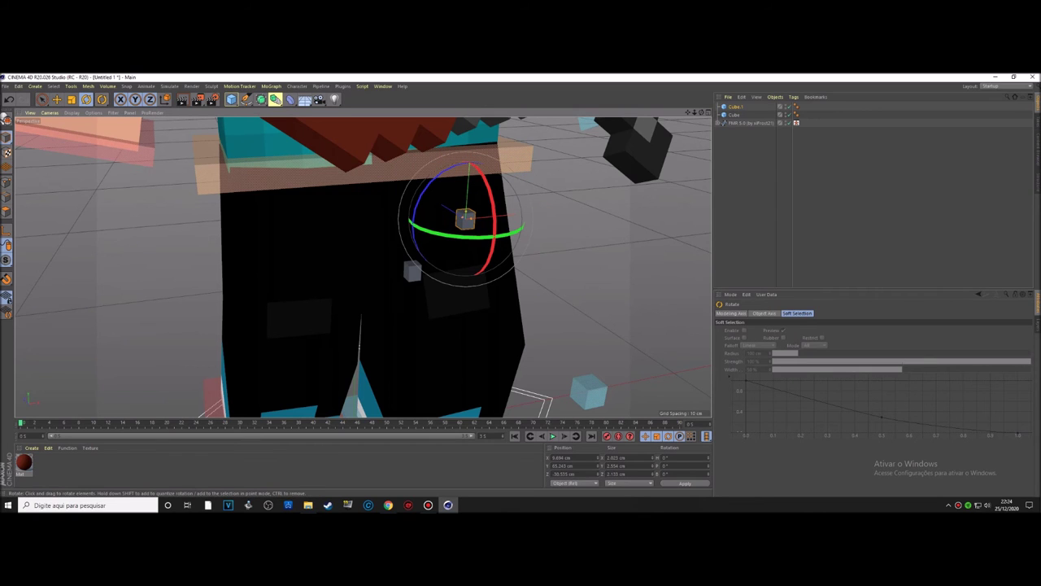
drag(456, 203, 488, 228)
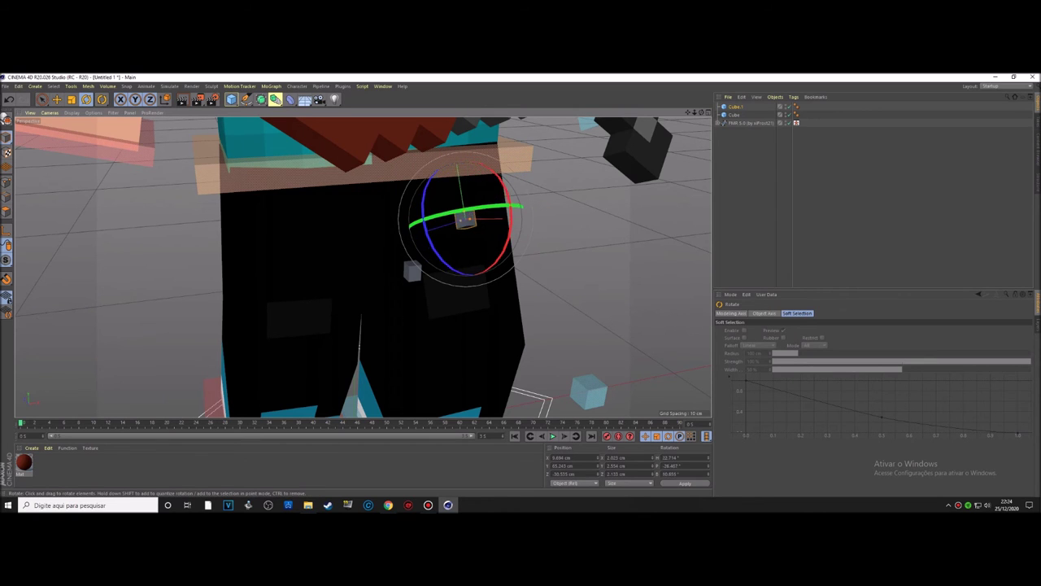
Make copies Cube.2 through Cube.5 and scatter them across the front of the pants.
click(57, 99)
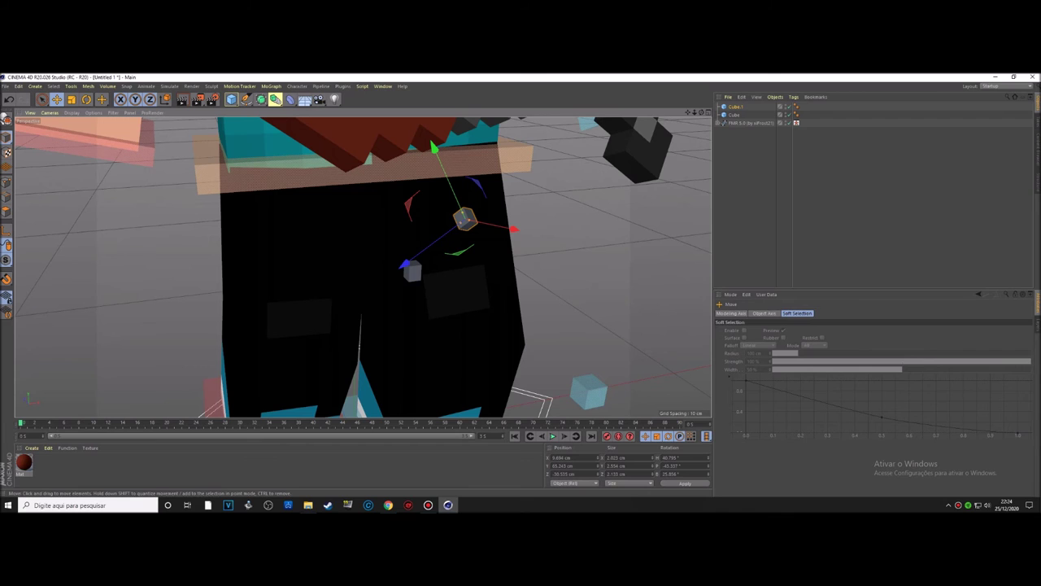
ctrl+drag(516, 228, 437, 214)
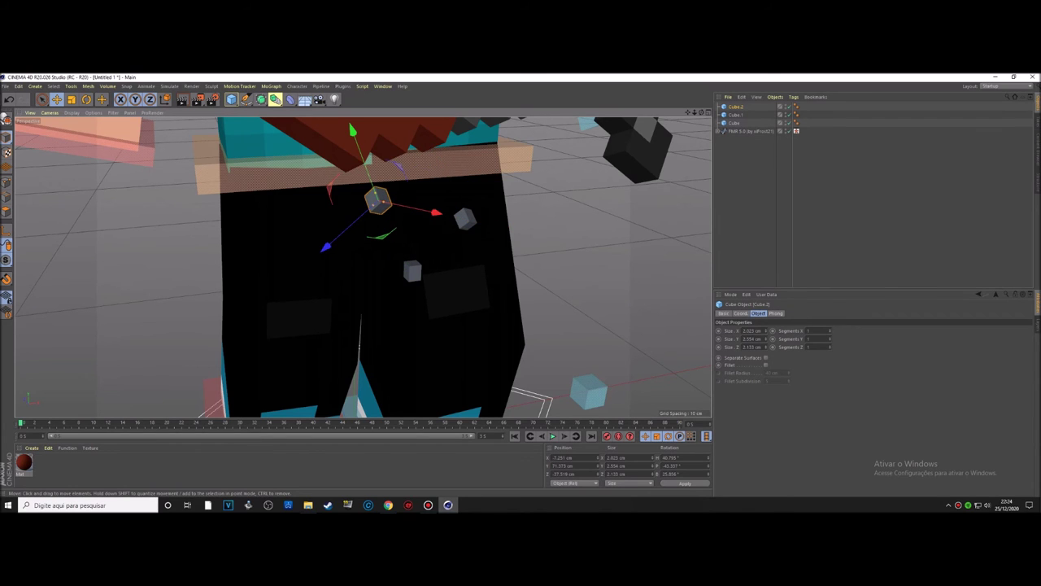
key(ctrl+c)
key(ctrl+v)
drag(325, 246, 291, 328)
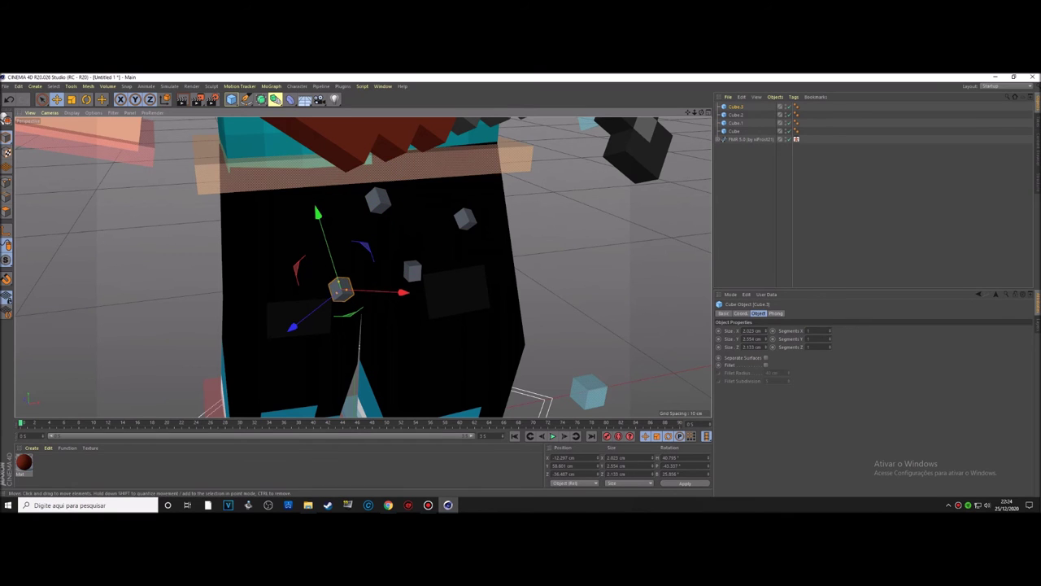
alt+drag(366, 245, 360, 268)
mouse_move(475, 230)
ctrl+mouse_down()
mouse_move(440, 203)
mouse_move(475, 231)
ctrl+mouse_up()
ctrl+drag(380, 268, 407, 239)
click(406, 240)
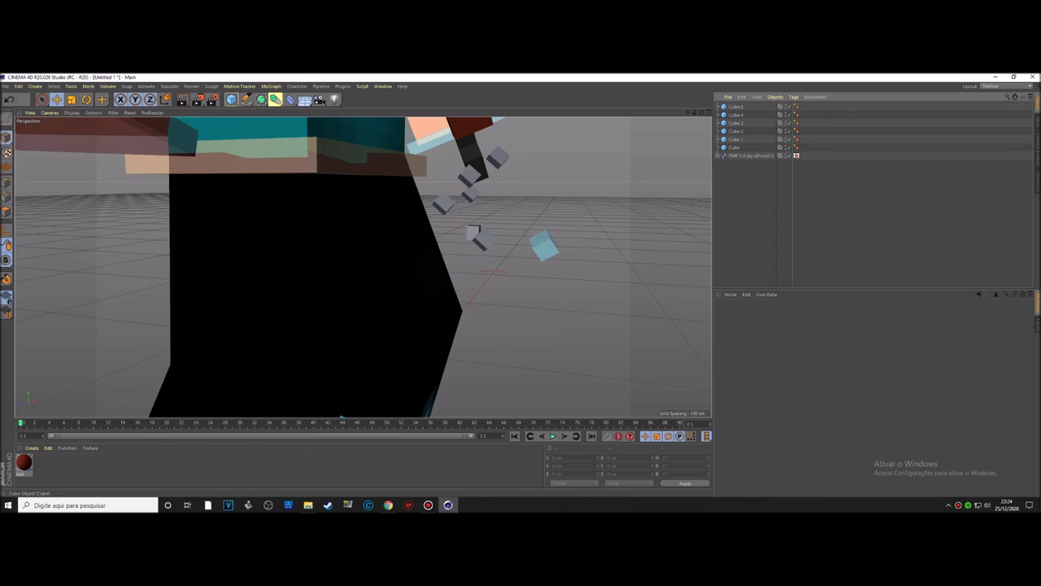
Group the five cube copies Cube.1–Cube.5 under the original Cube and collapse the group.
click(735, 147)
key(ctrl+shift+a)
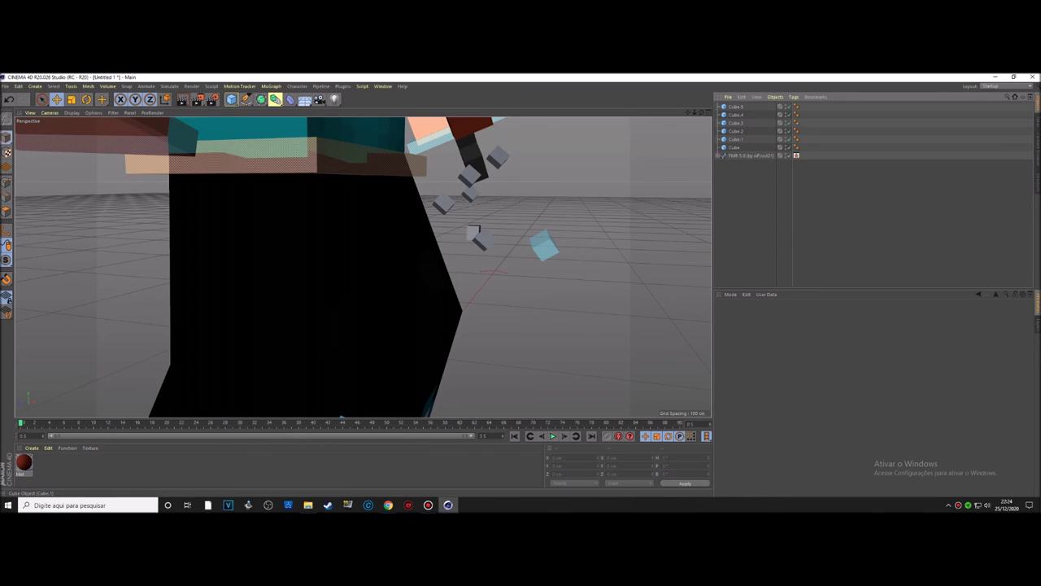
mouse_move(759, 139)
mouse_down()
mouse_move(756, 104)
mouse_move(734, 148)
mouse_up()
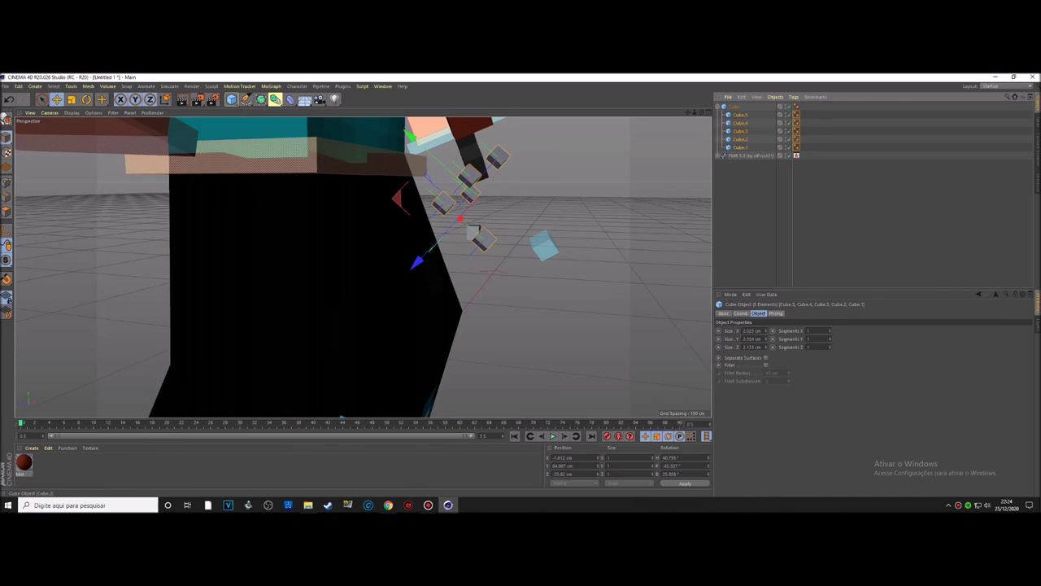
click(719, 106)
Deselect the cubes and zoom the view to inspect the cubes scattered on the pants.
alt+drag(360, 266, 368, 269)
key(ctrl+shift+a)
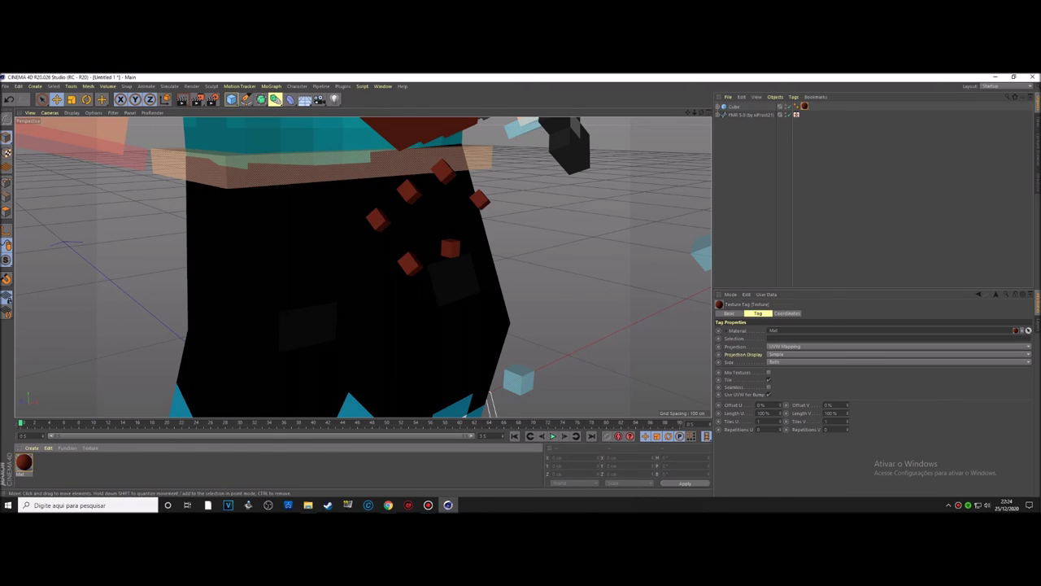
scroll(491, 401, down, 5)
scroll(431, 244, down, 3)
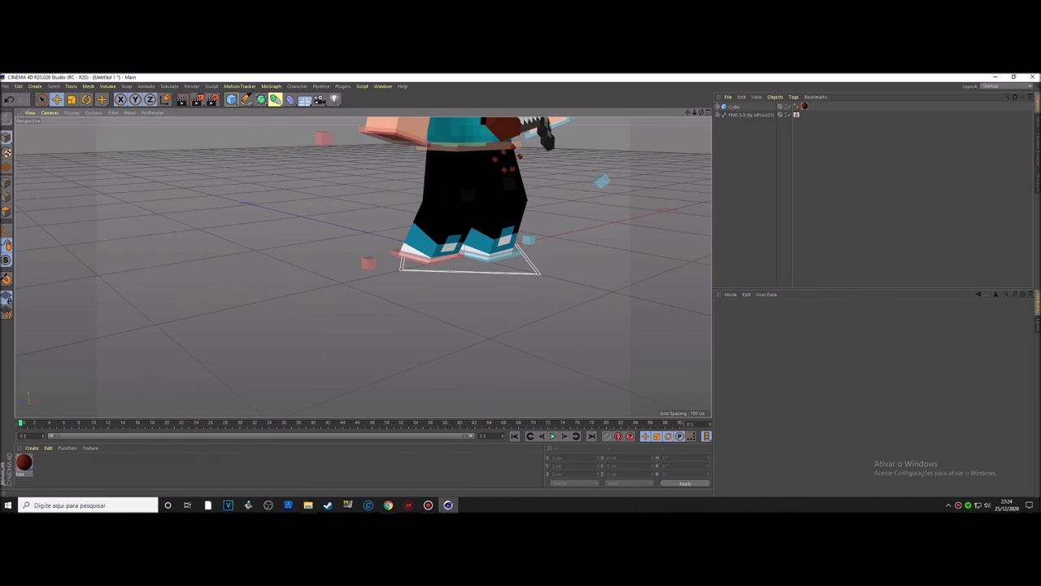
scroll(431, 244, down, 3)
scroll(431, 244, down, 1)
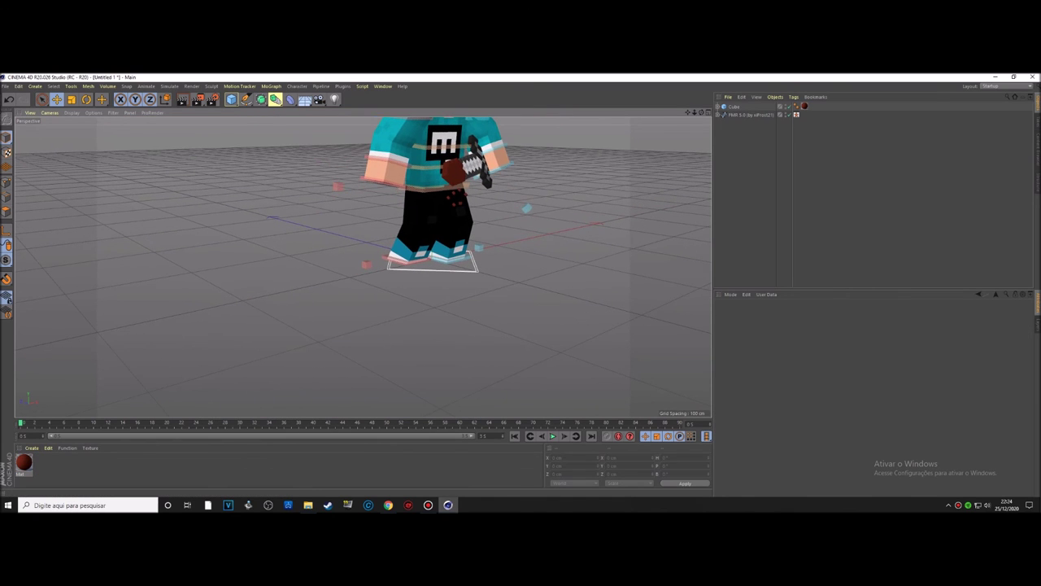
scroll(366, 244, up, 1)
scroll(366, 244, up, 2)
scroll(366, 244, up, 2)
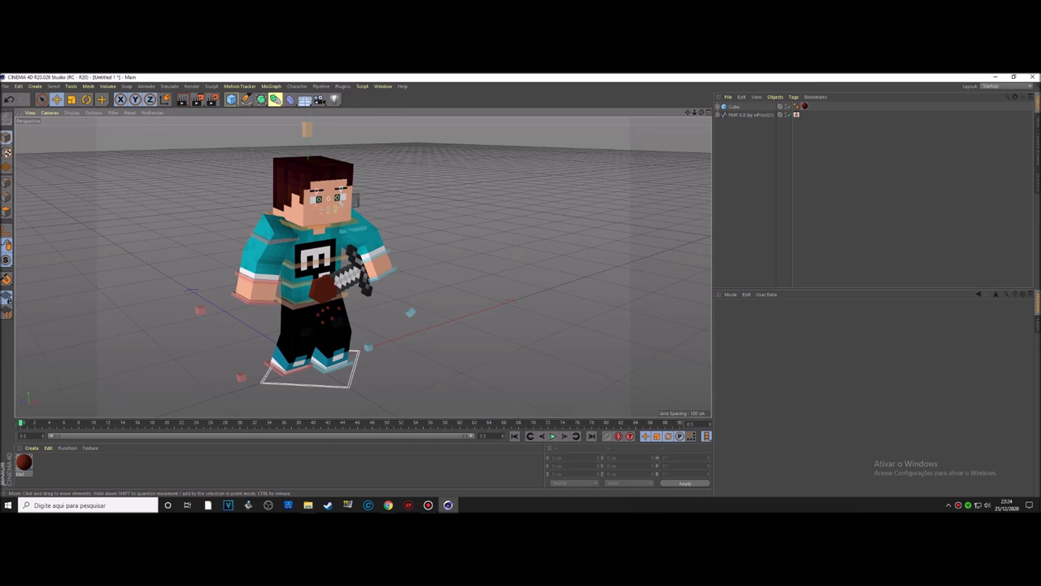
mouse_move(366, 261)
alt+mouse_down()
mouse_move(455, 261)
mouse_move(366, 261)
alt+mouse_up()
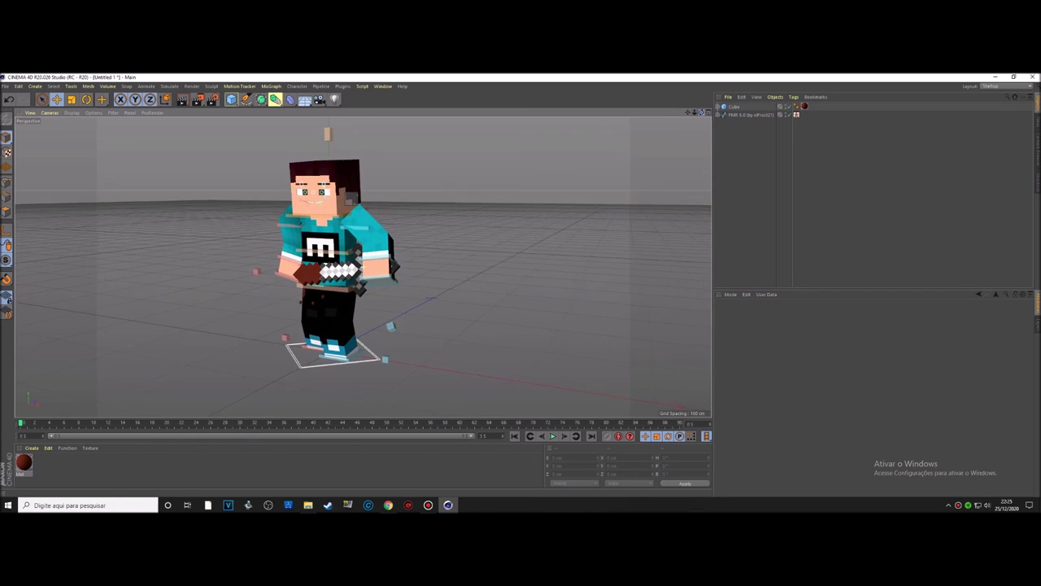
alt+drag(366, 260, 391, 236)
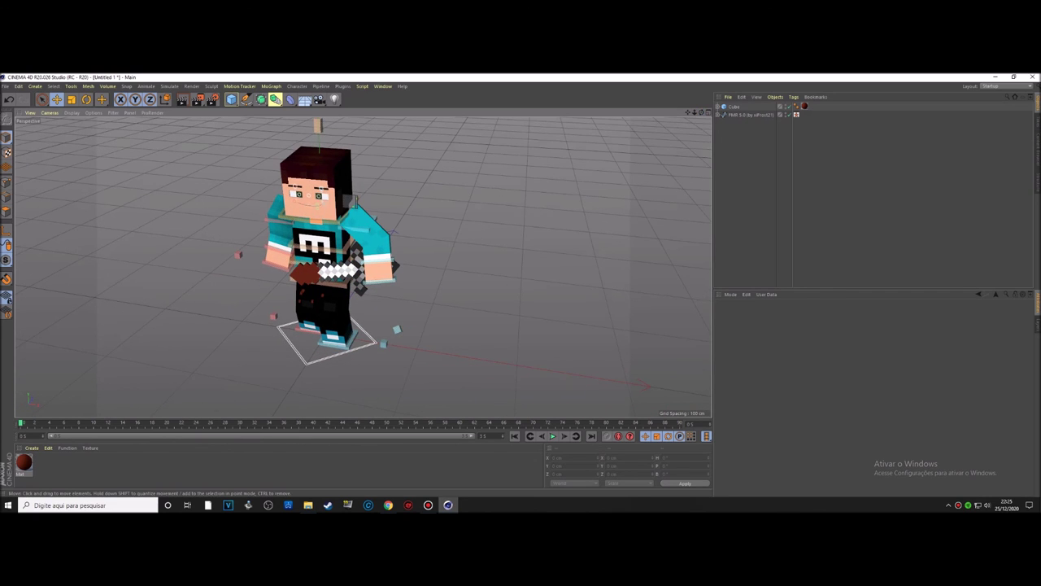
click(447, 505)
scroll(363, 264, up, 1)
scroll(363, 264, up, 2)
alt+drag(364, 265, 456, 269)
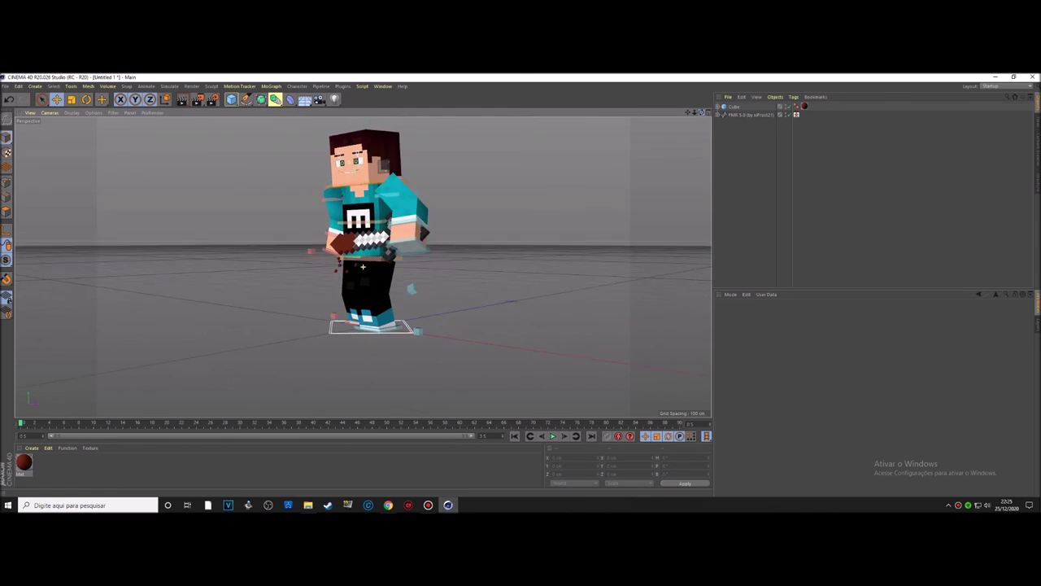